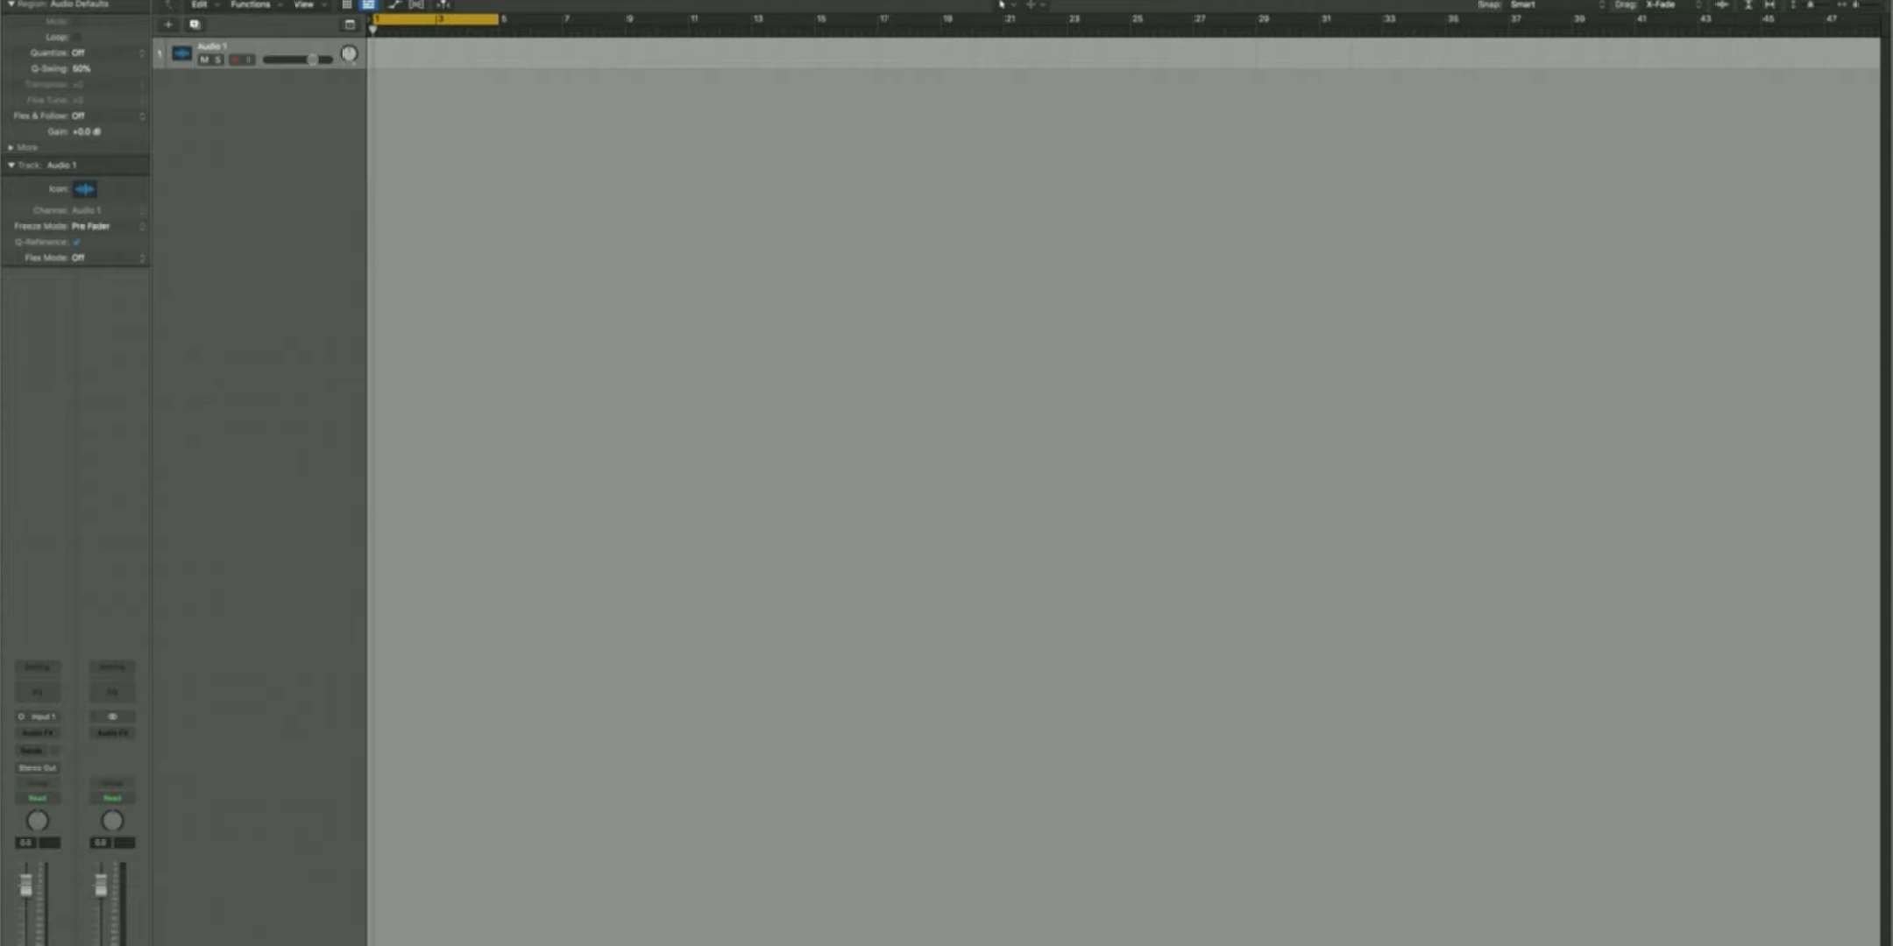
Show the mixer and route the output of the Audio 1 channel to Bus 55
key(x)
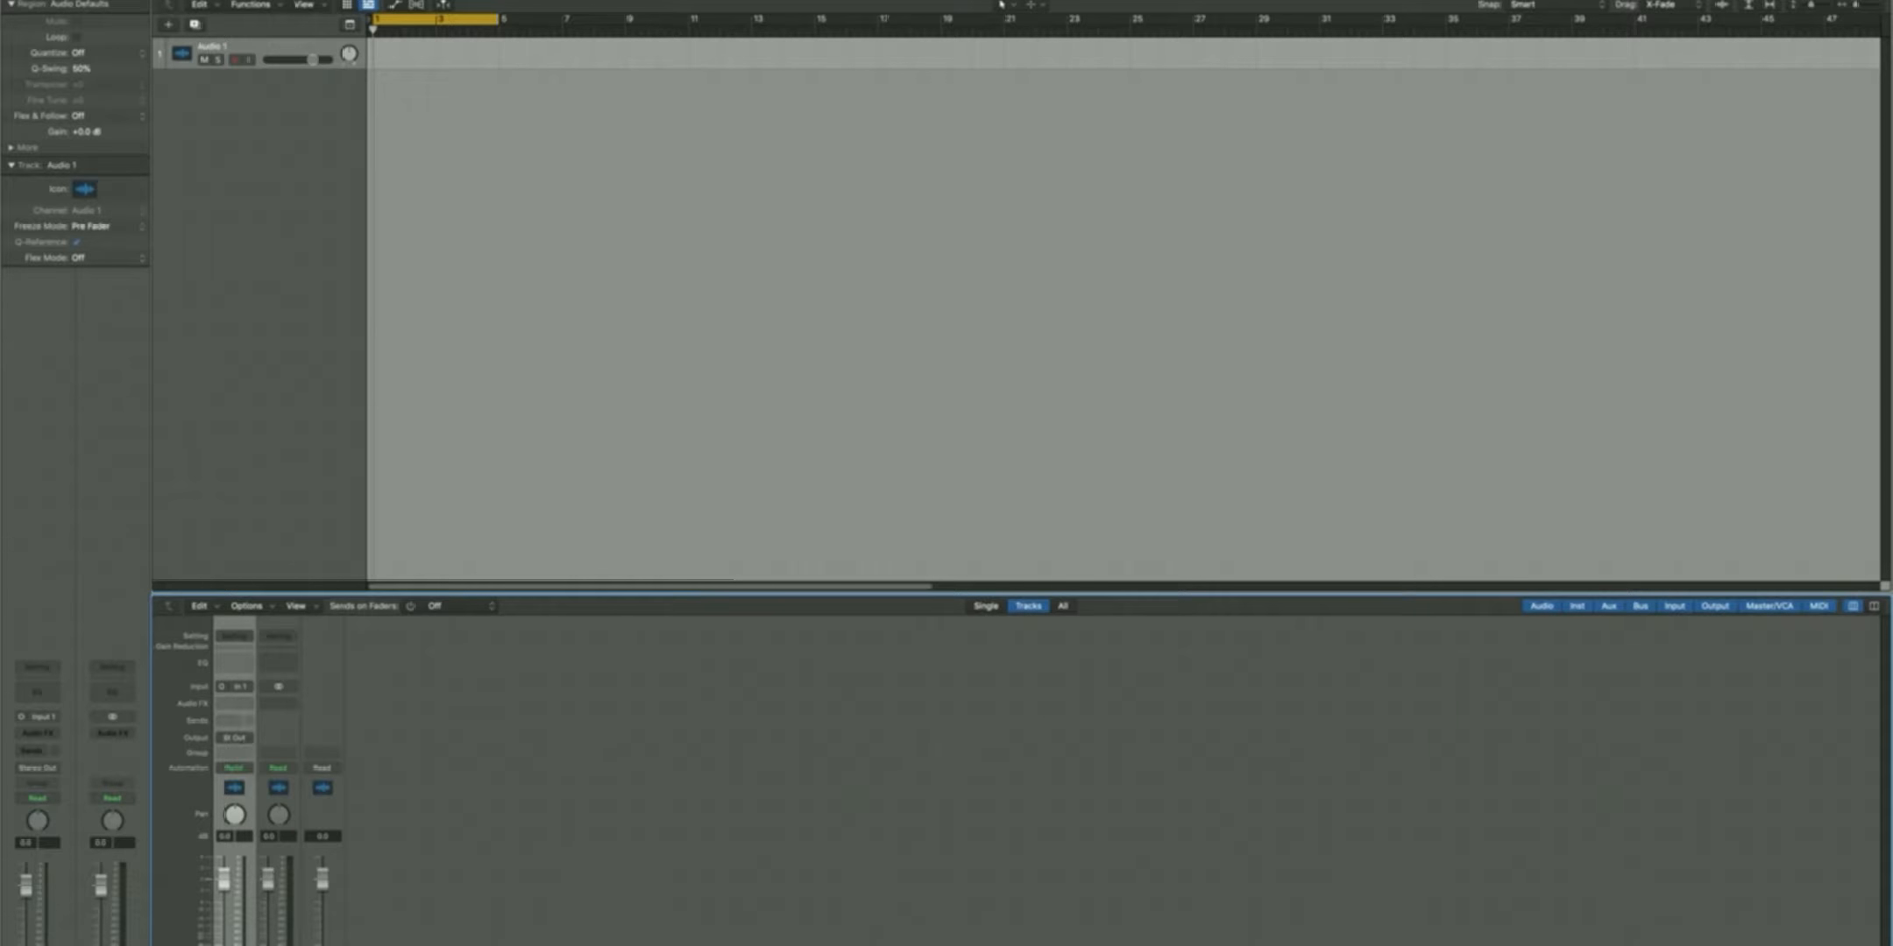
click(237, 740)
mouse_move(248, 798)
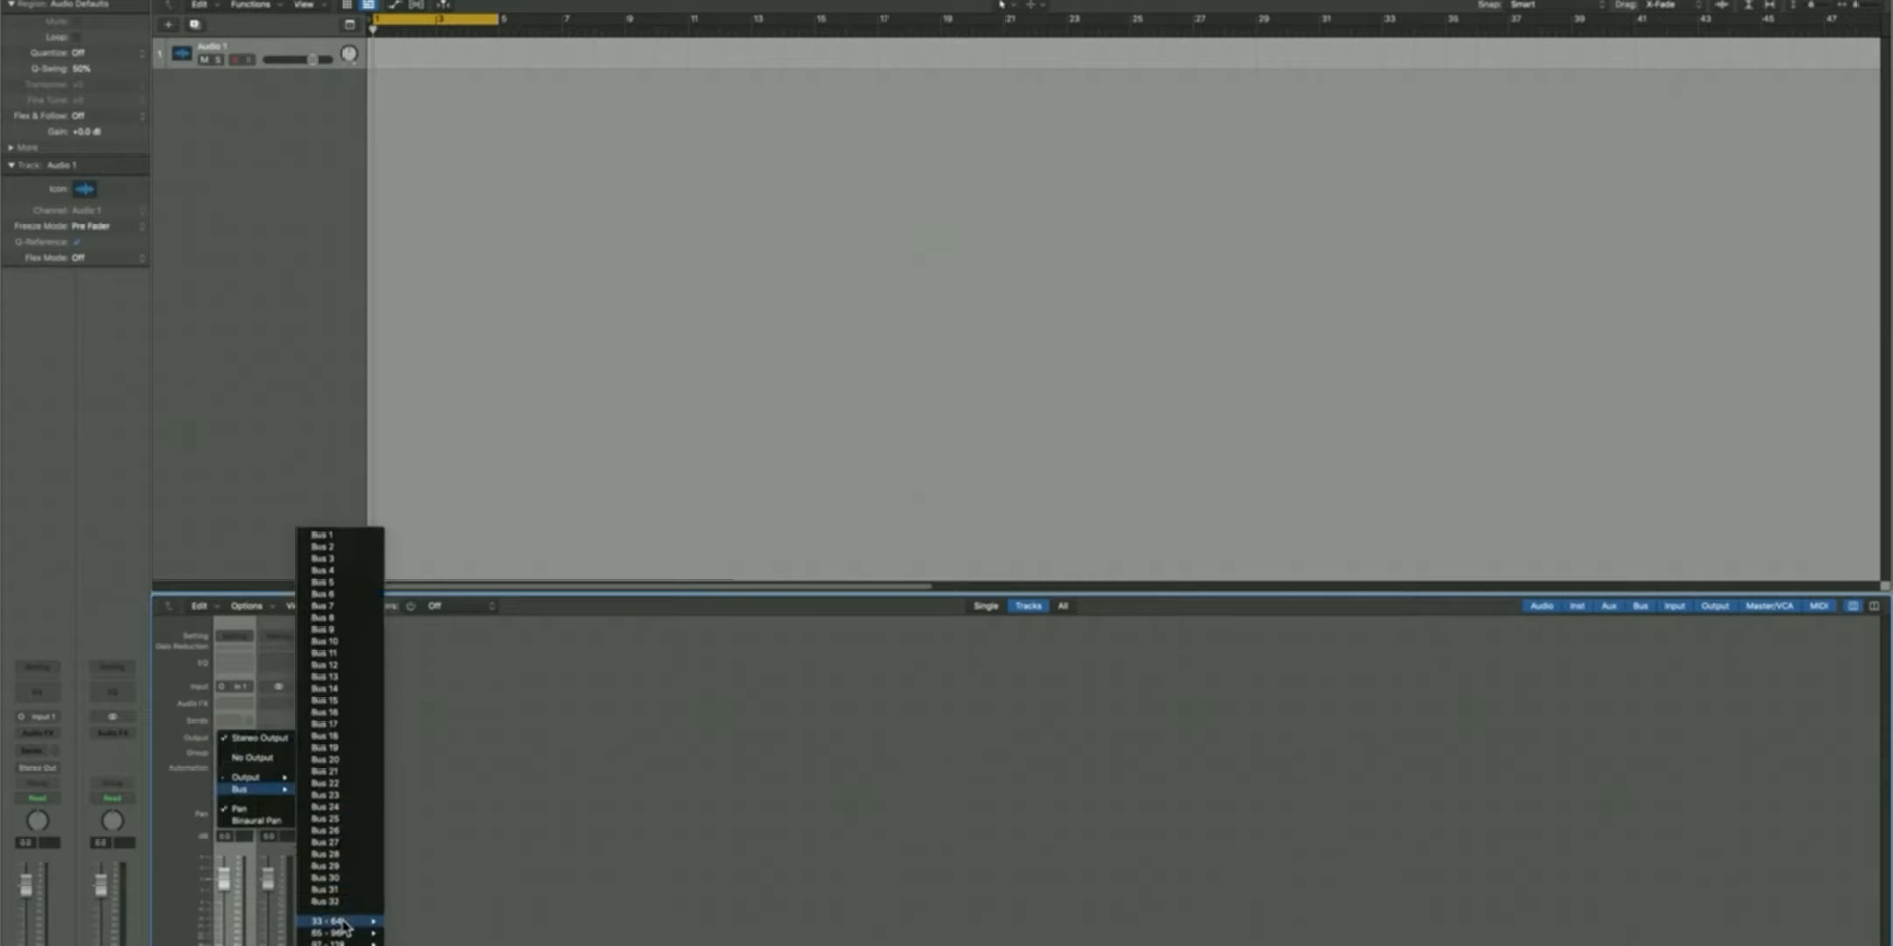
mouse_move(343, 925)
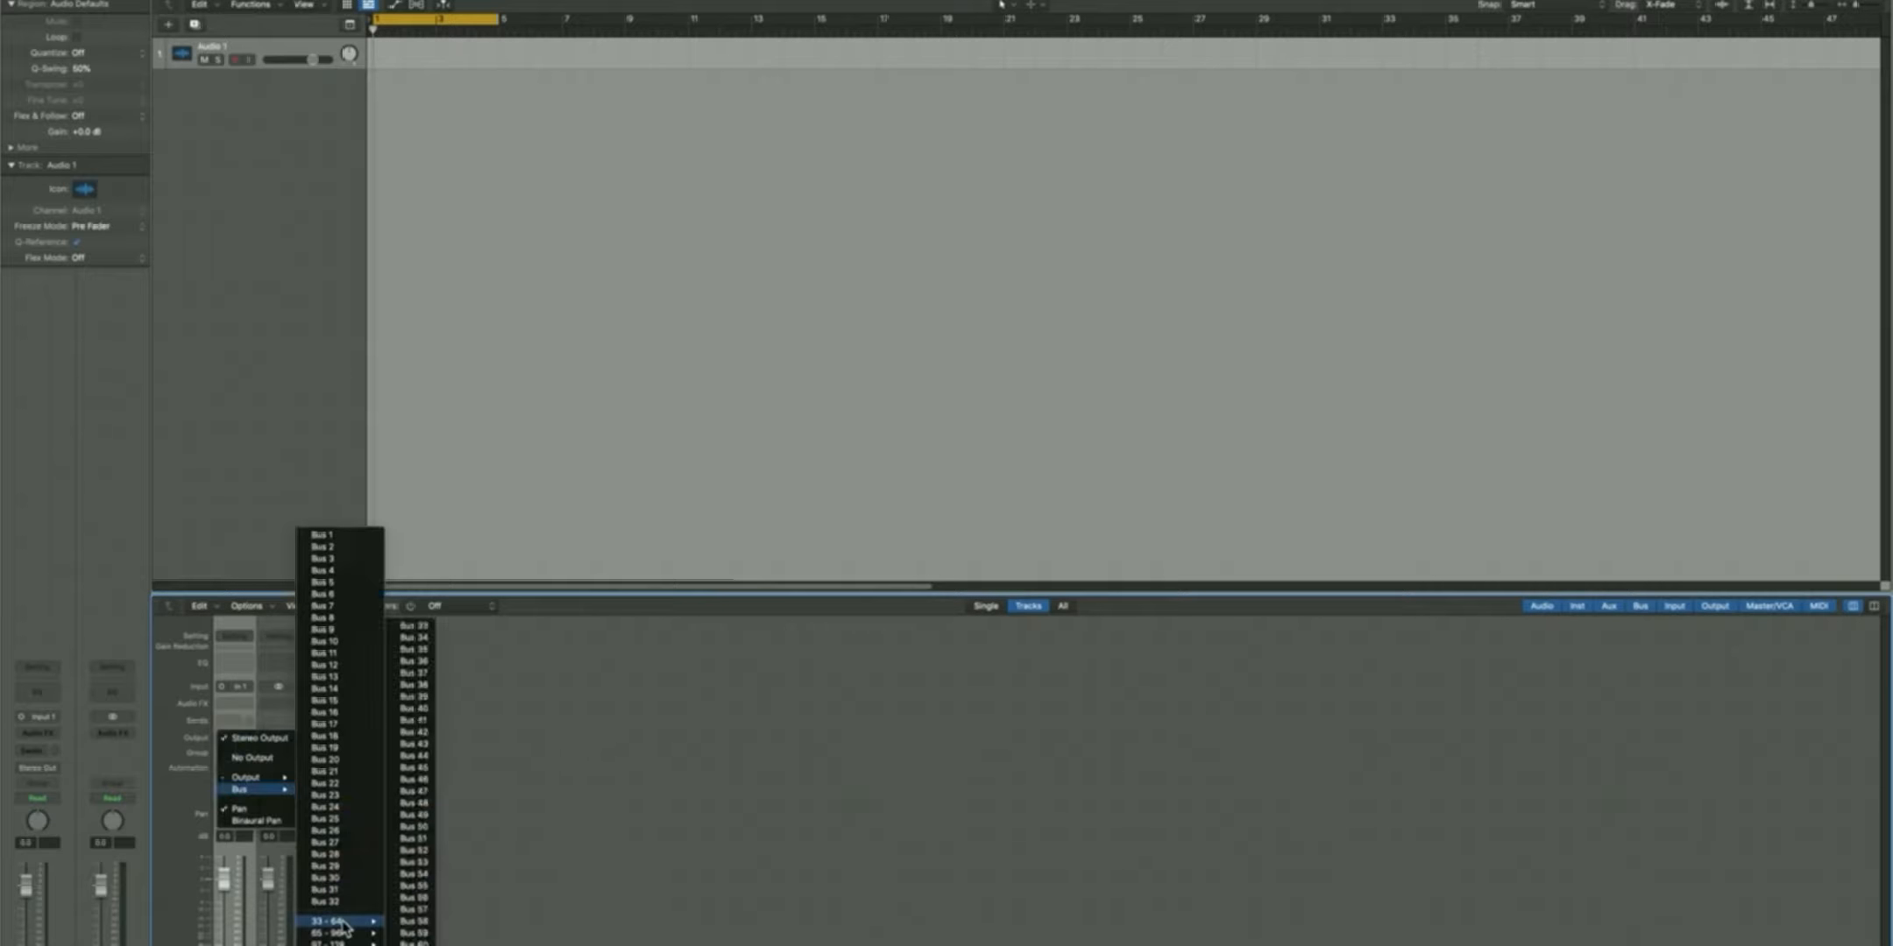
click(412, 887)
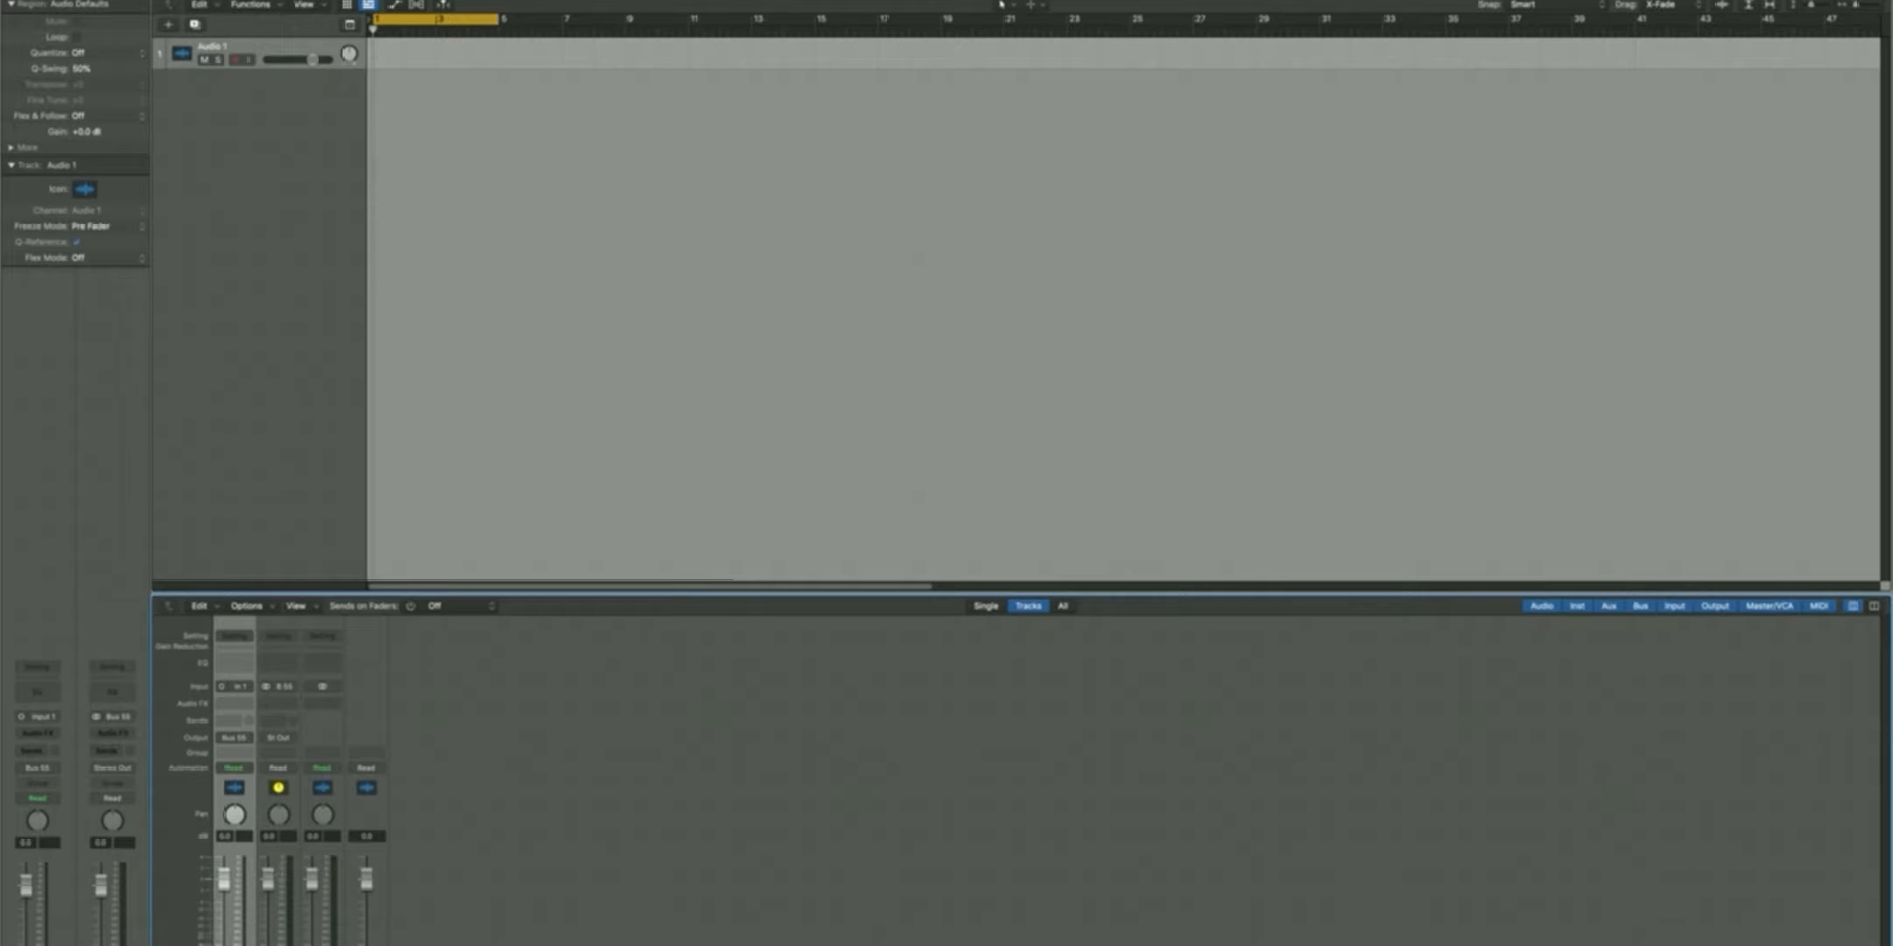
Set the new aux channel's input to Input 1 and its output to Bus 1
click(279, 815)
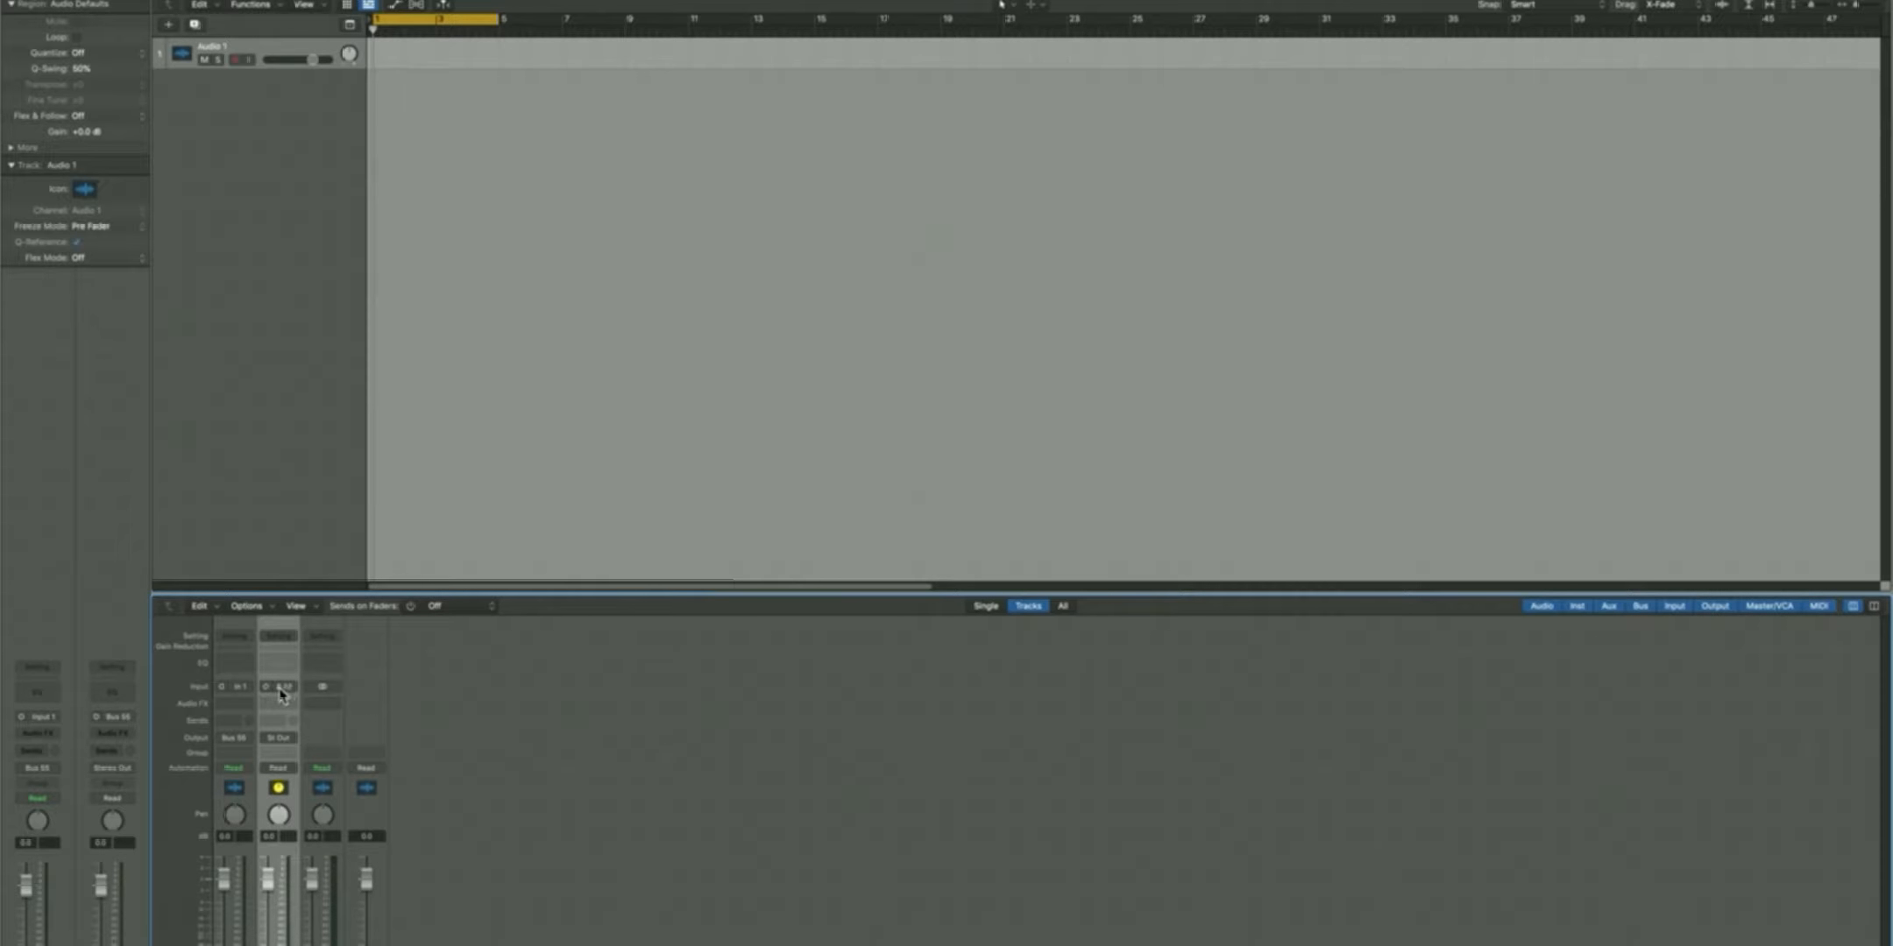
click(284, 688)
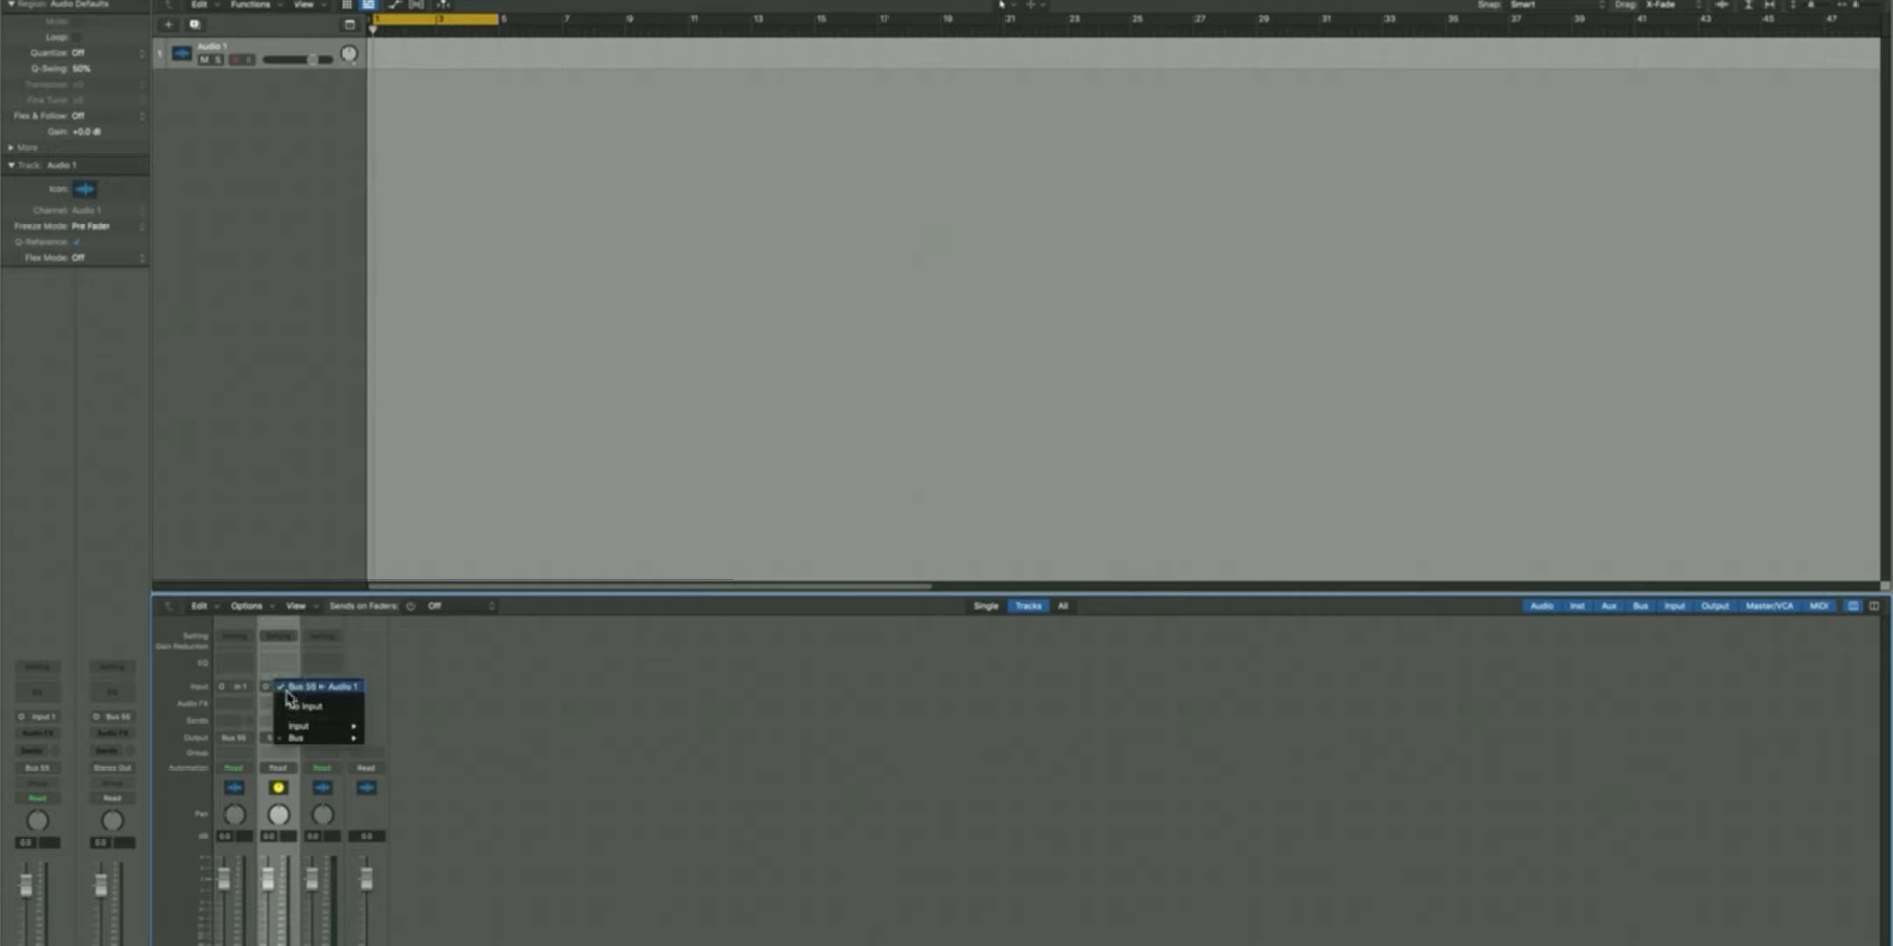
mouse_move(304, 728)
click(393, 726)
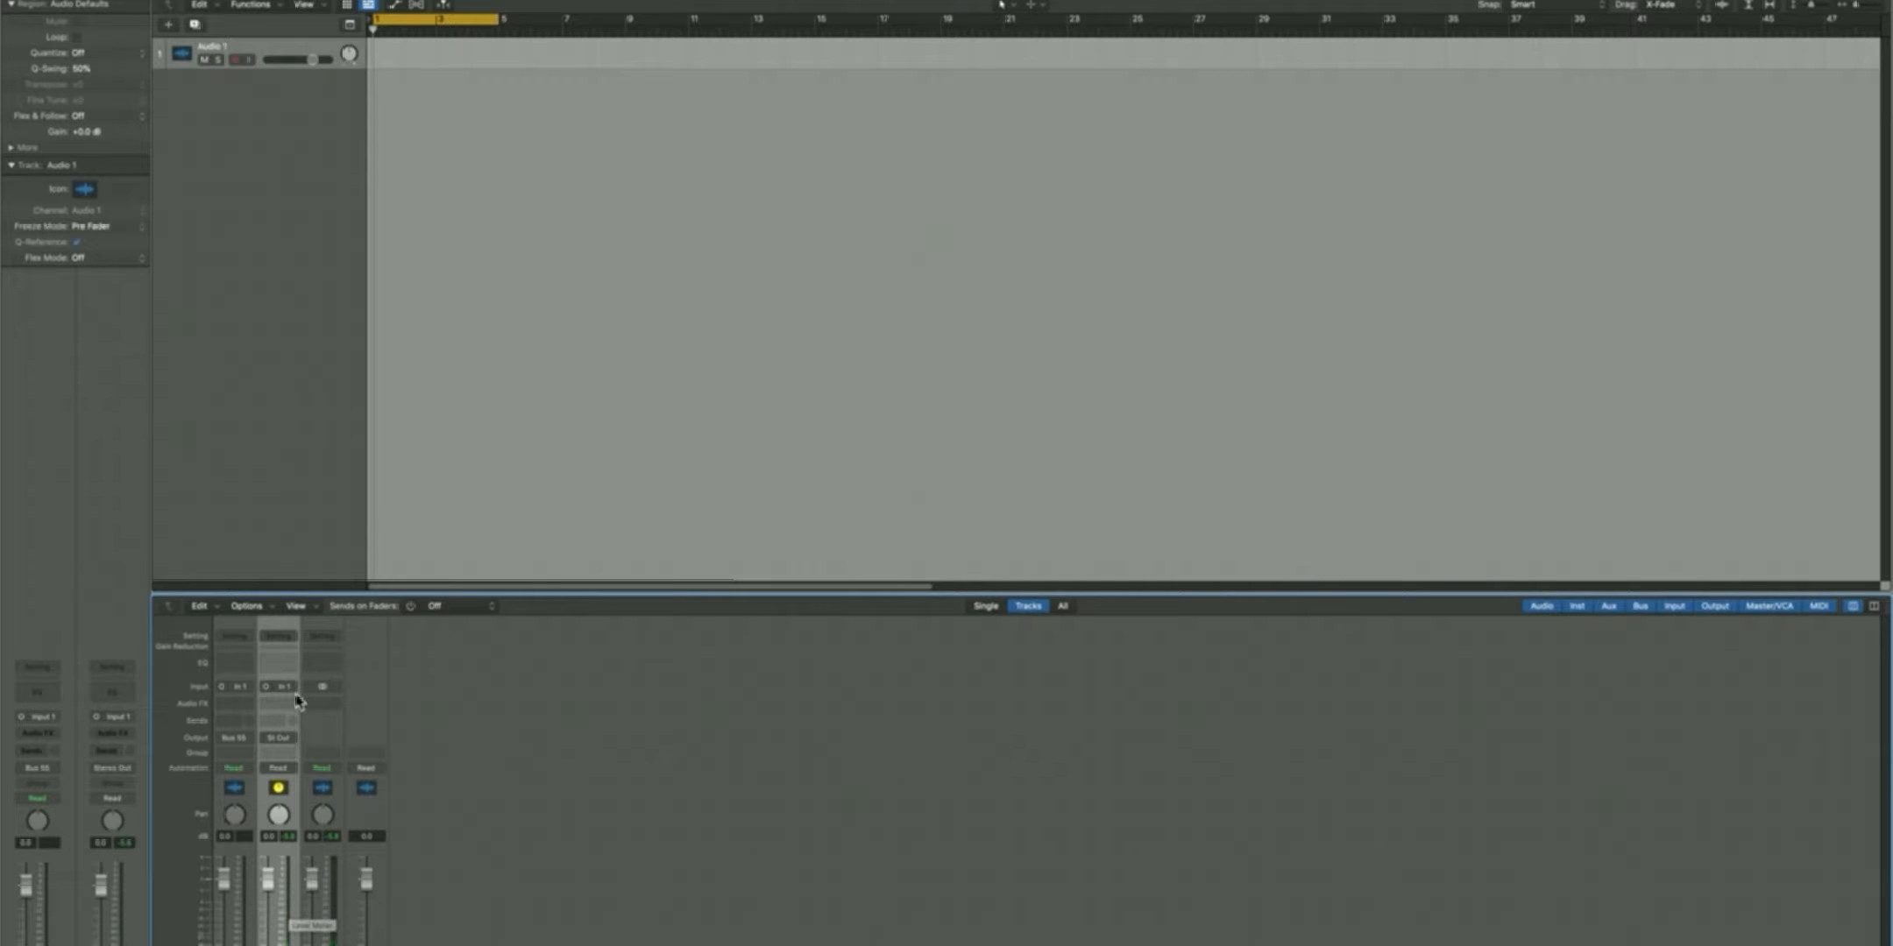
click(280, 741)
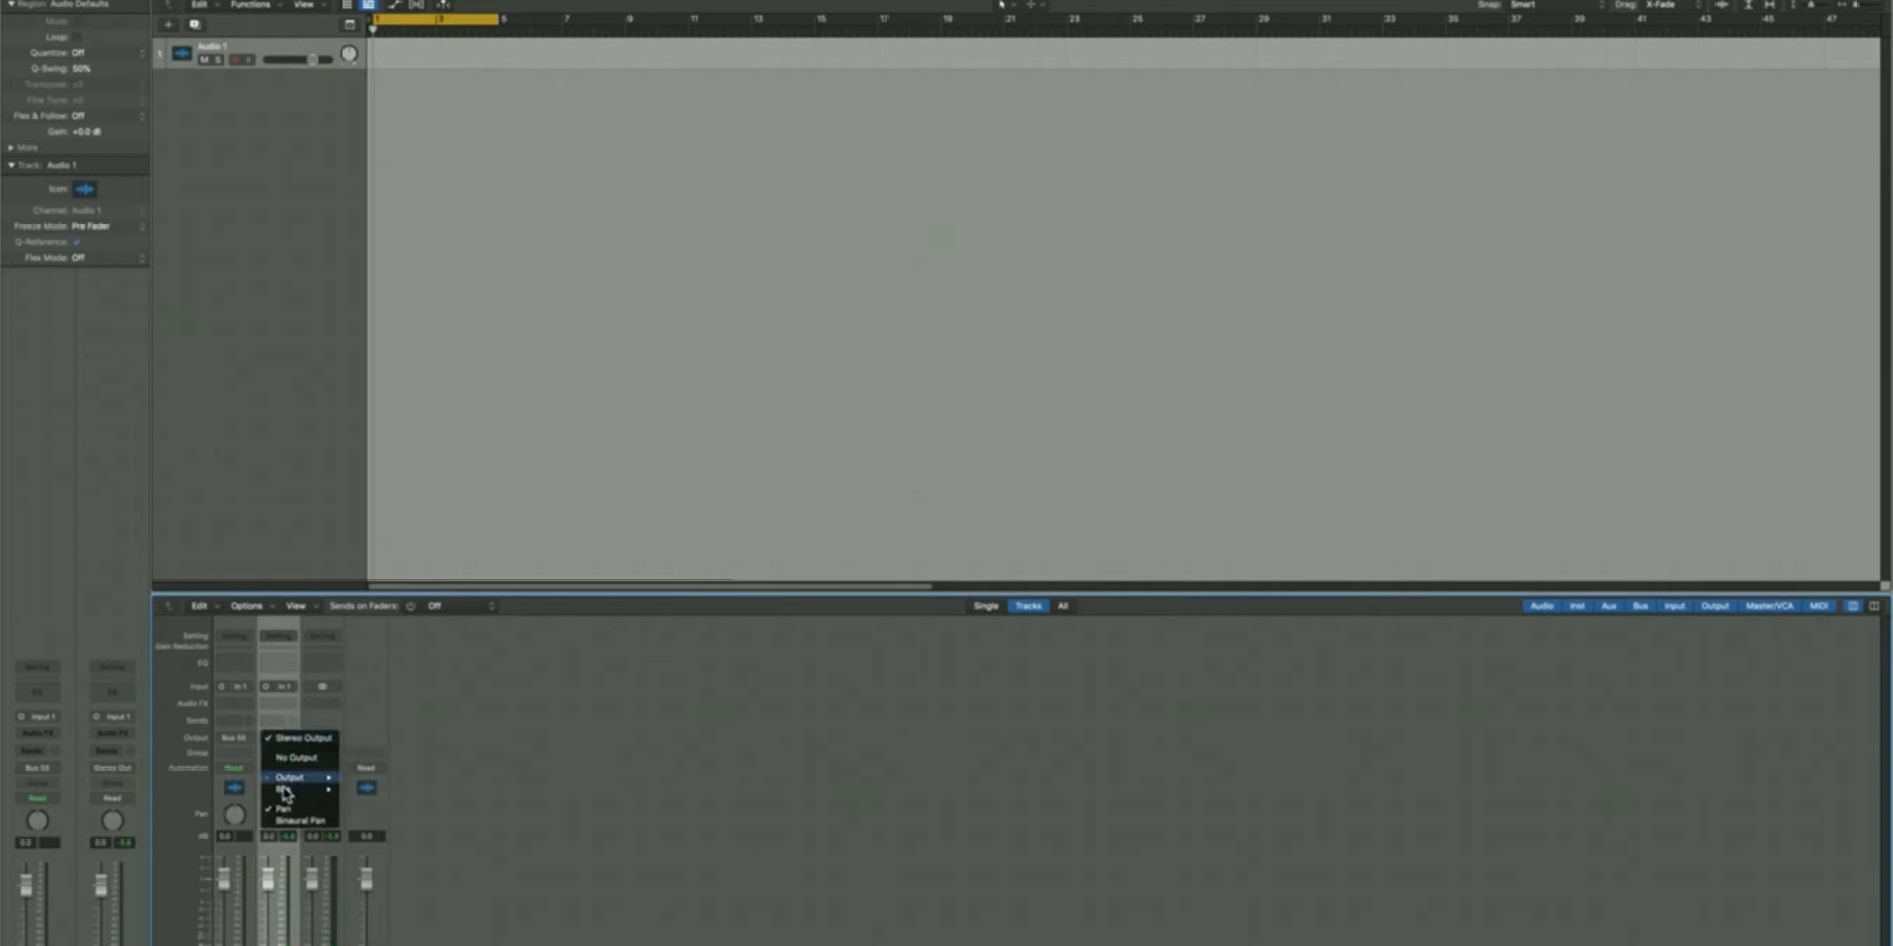
mouse_move(285, 797)
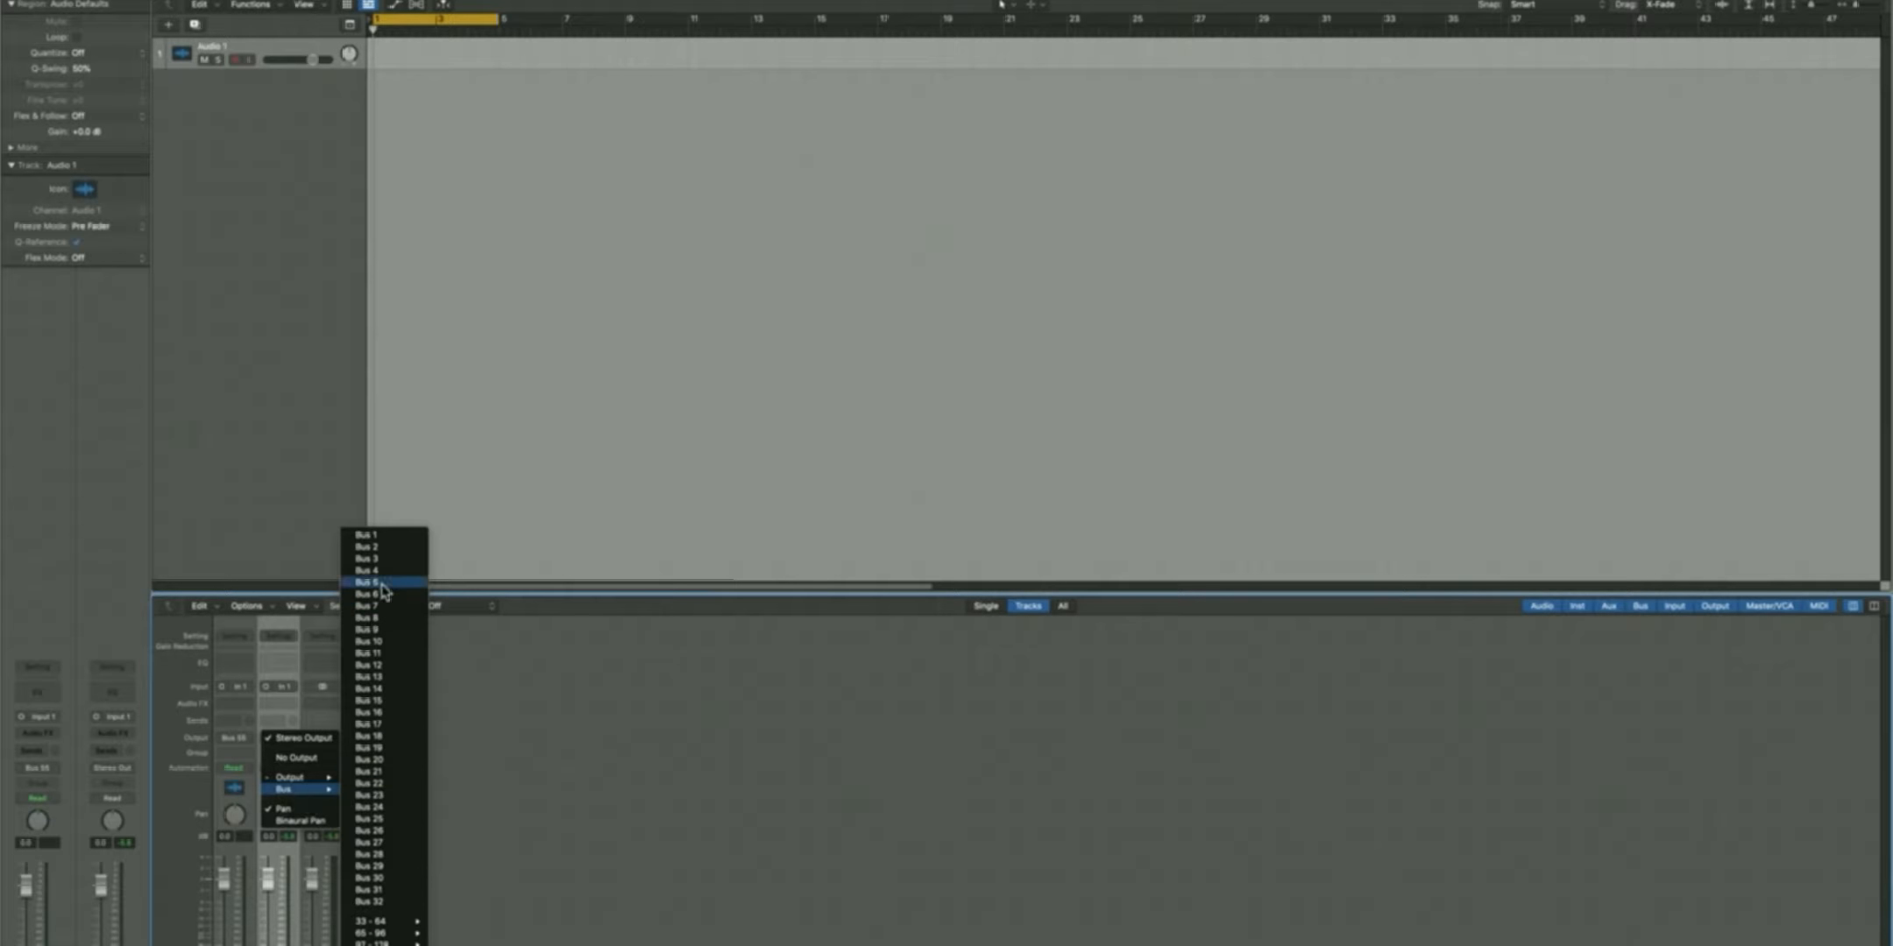
click(390, 536)
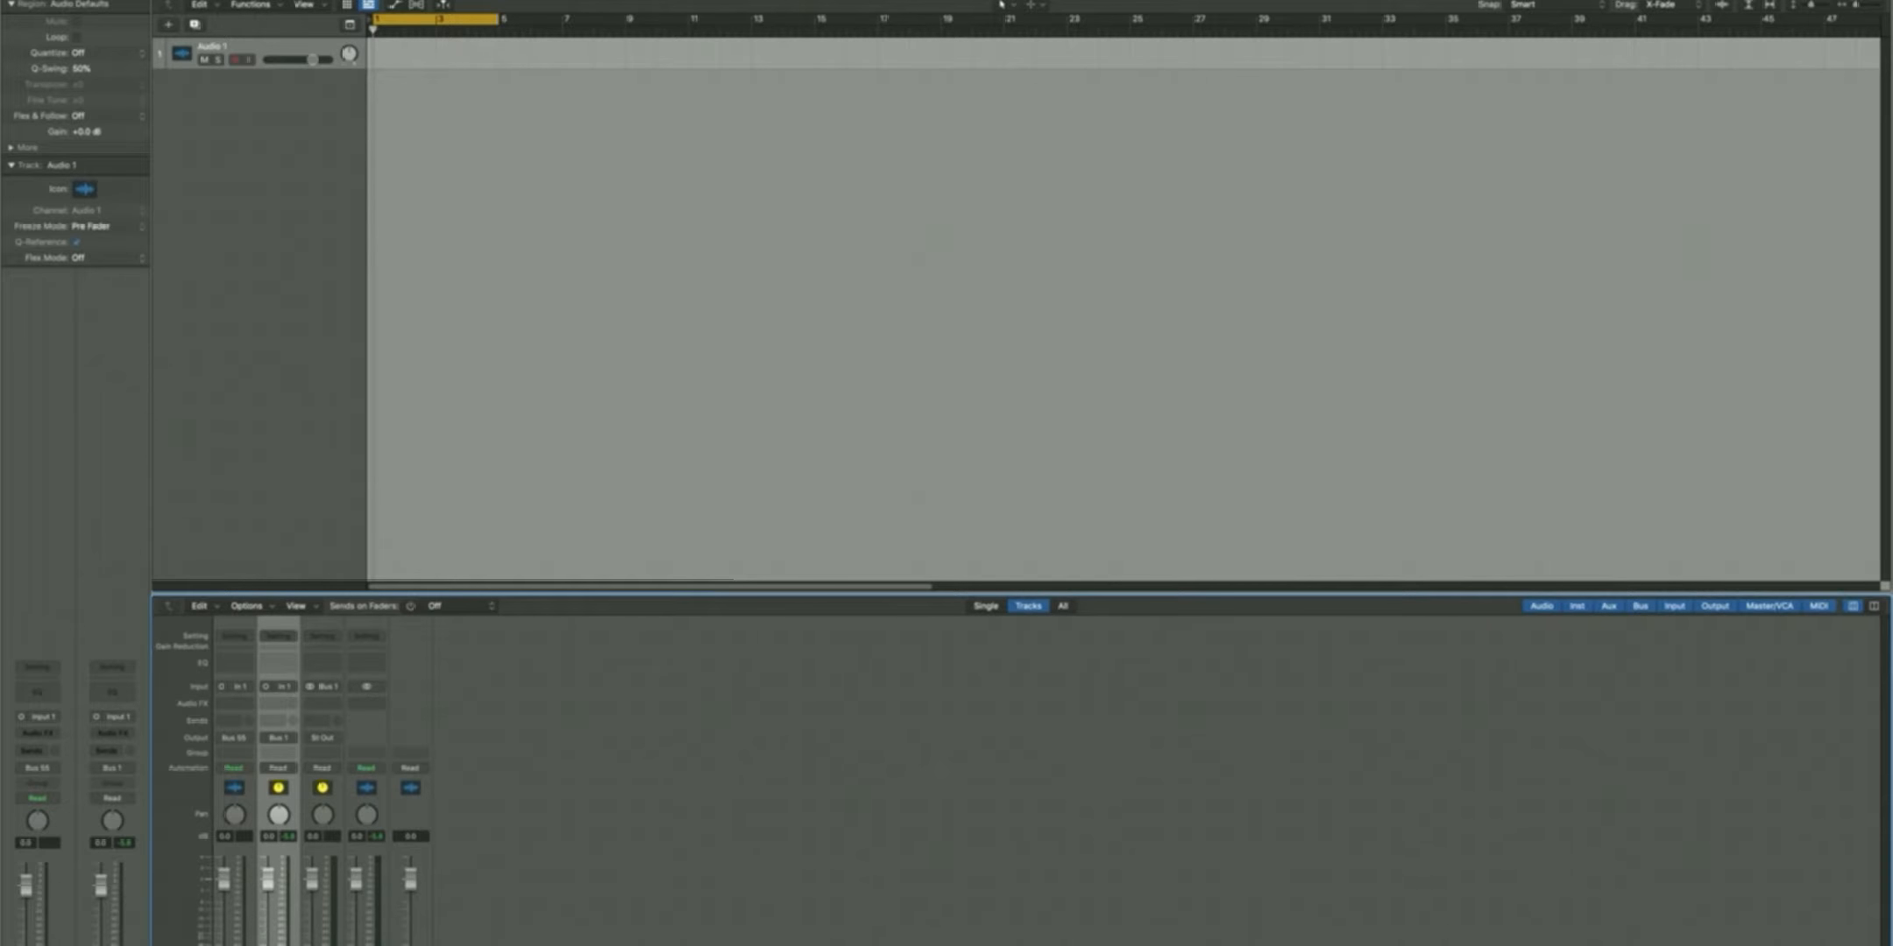
Create a track named OUTBOARD GEAR for the Input 1 aux channel and delete the Audio 1 track
right_click(287, 850)
click(342, 863)
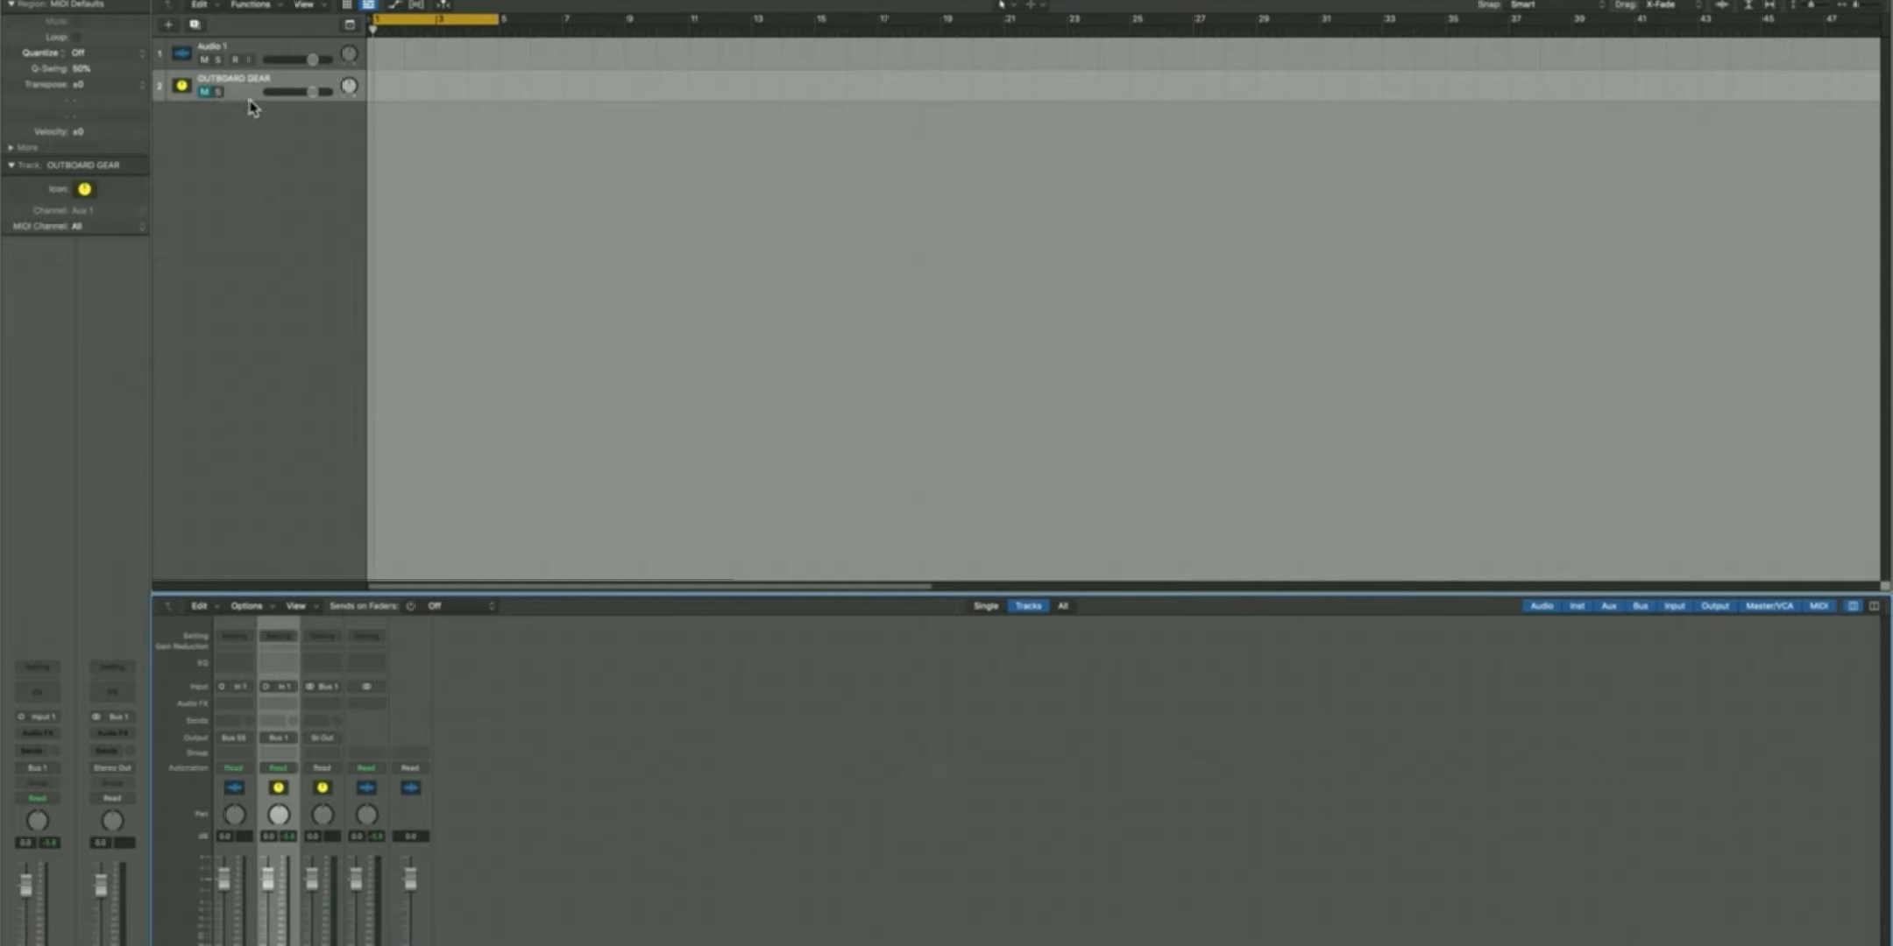
click(252, 54)
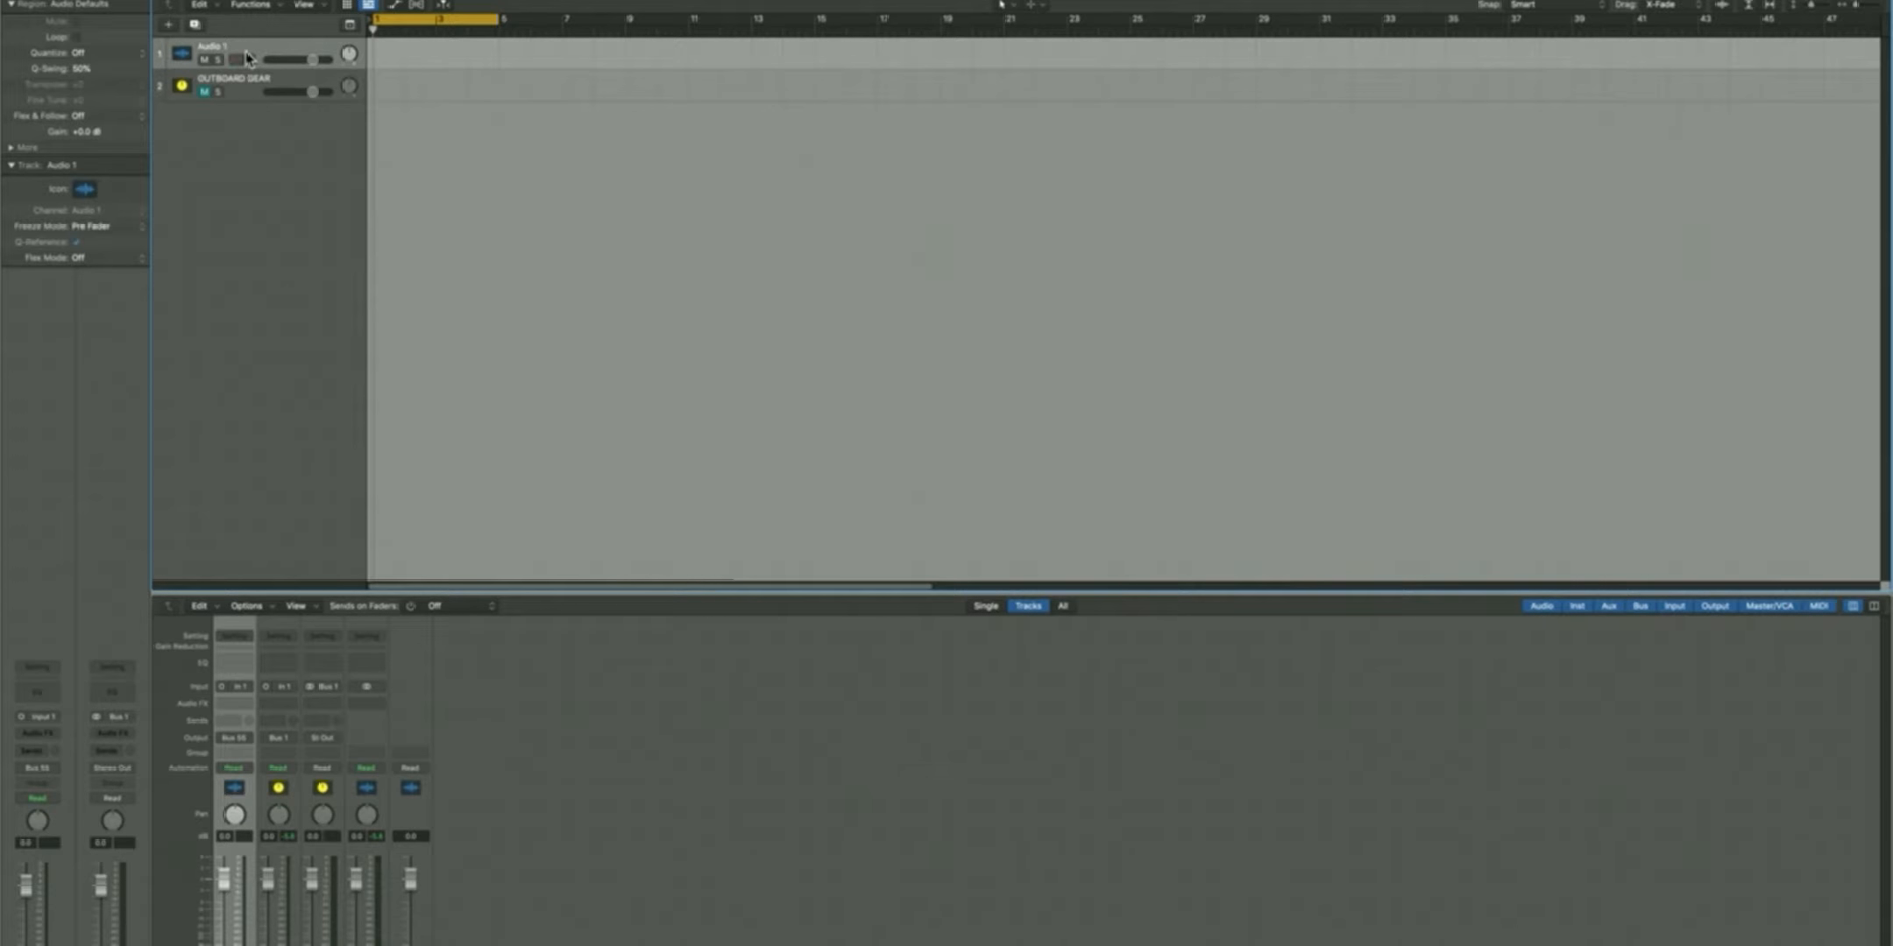
key(super+BackSpace)
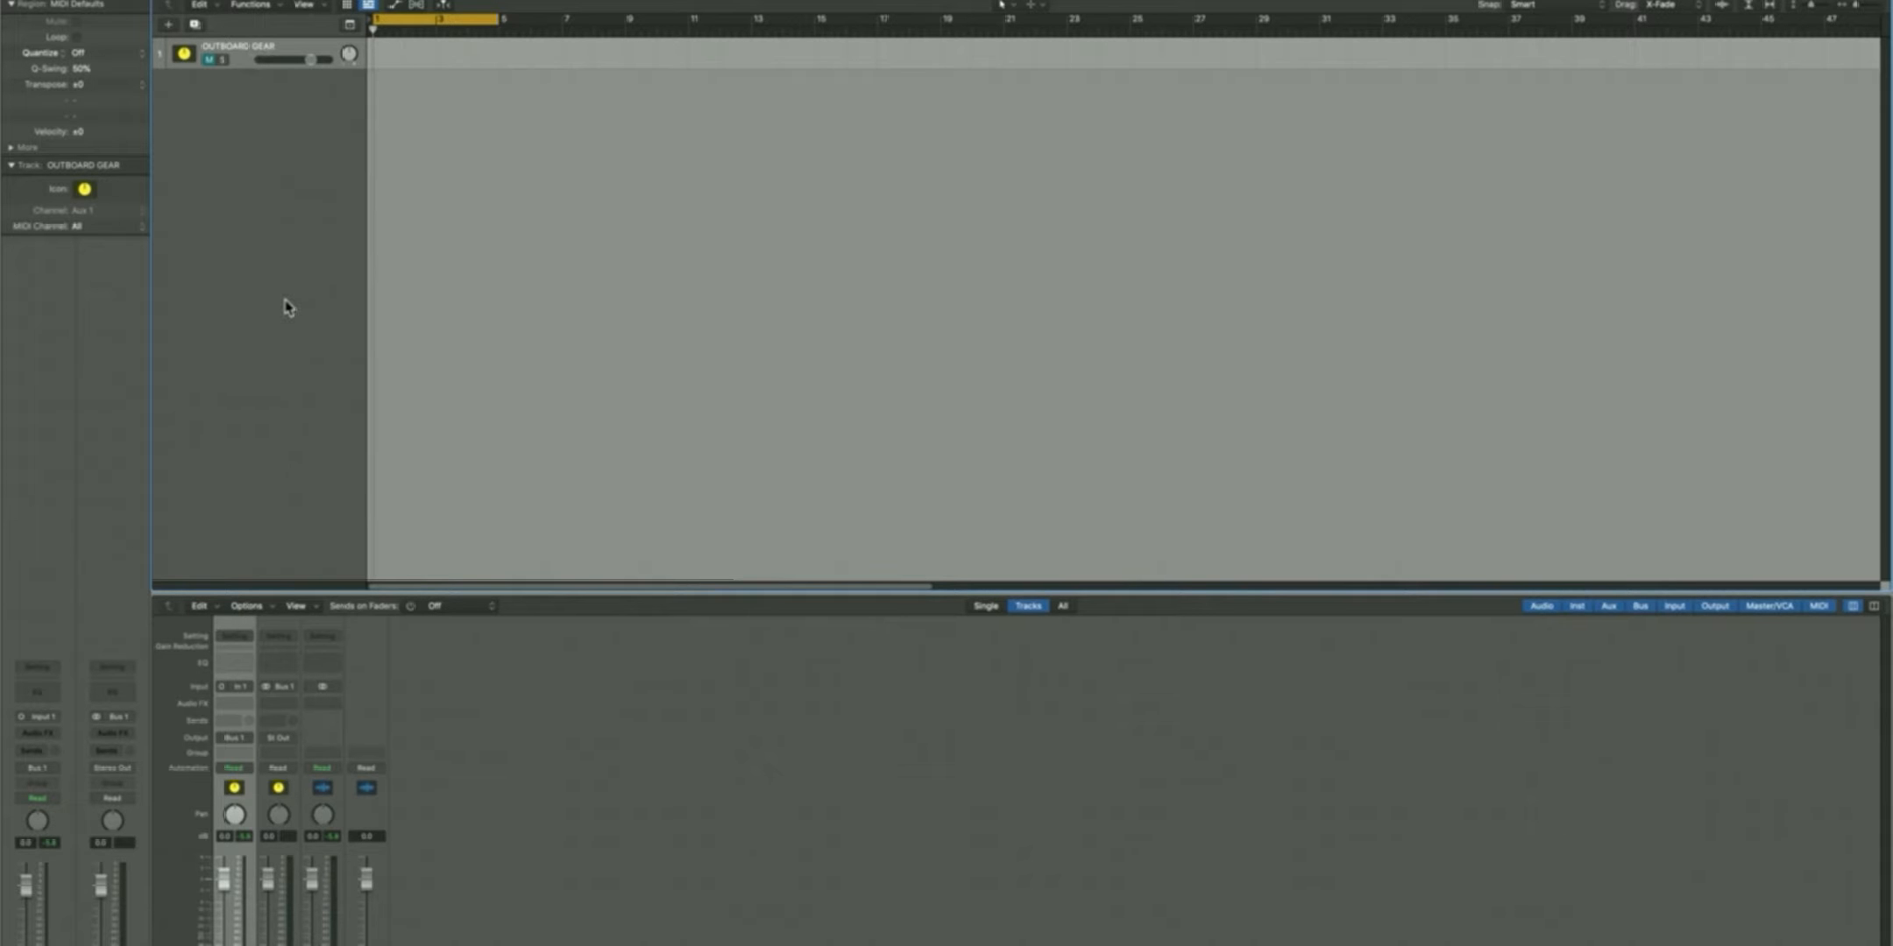
click(210, 59)
Insert the mono C1 gate from MY VOCAL RACK on the OUTBOARD GEAR channel and close its plug-in window
click(250, 708)
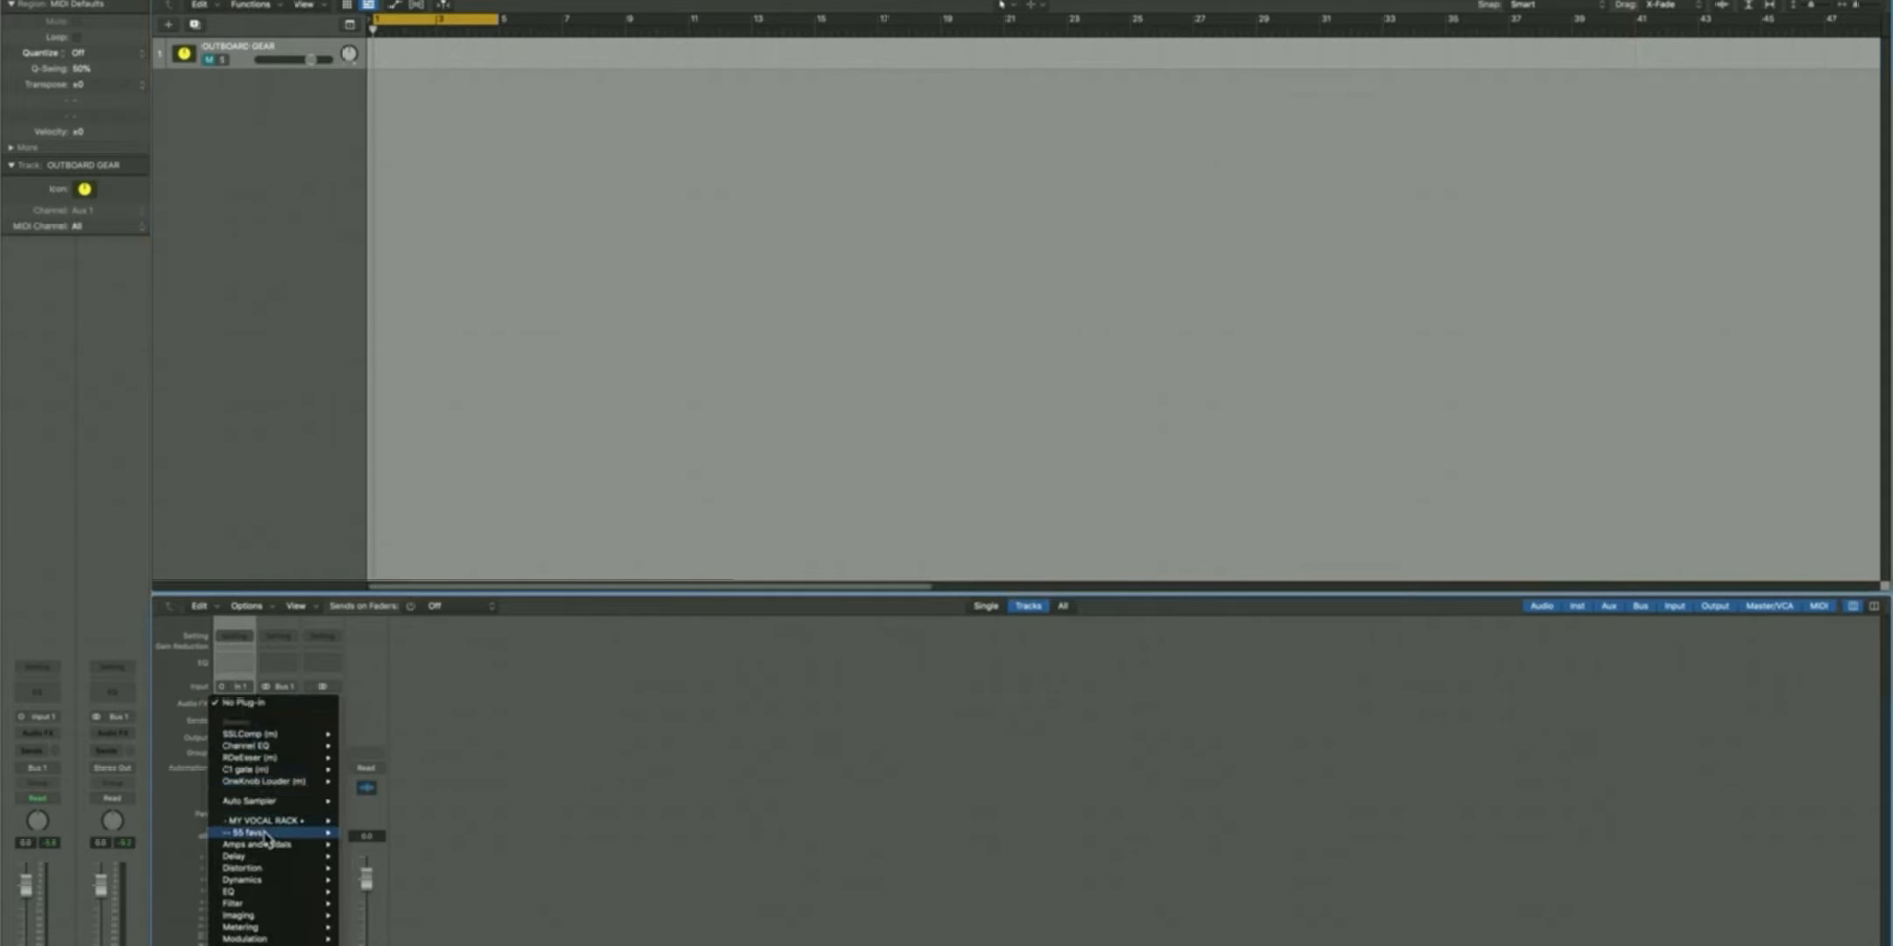
mouse_move(265, 825)
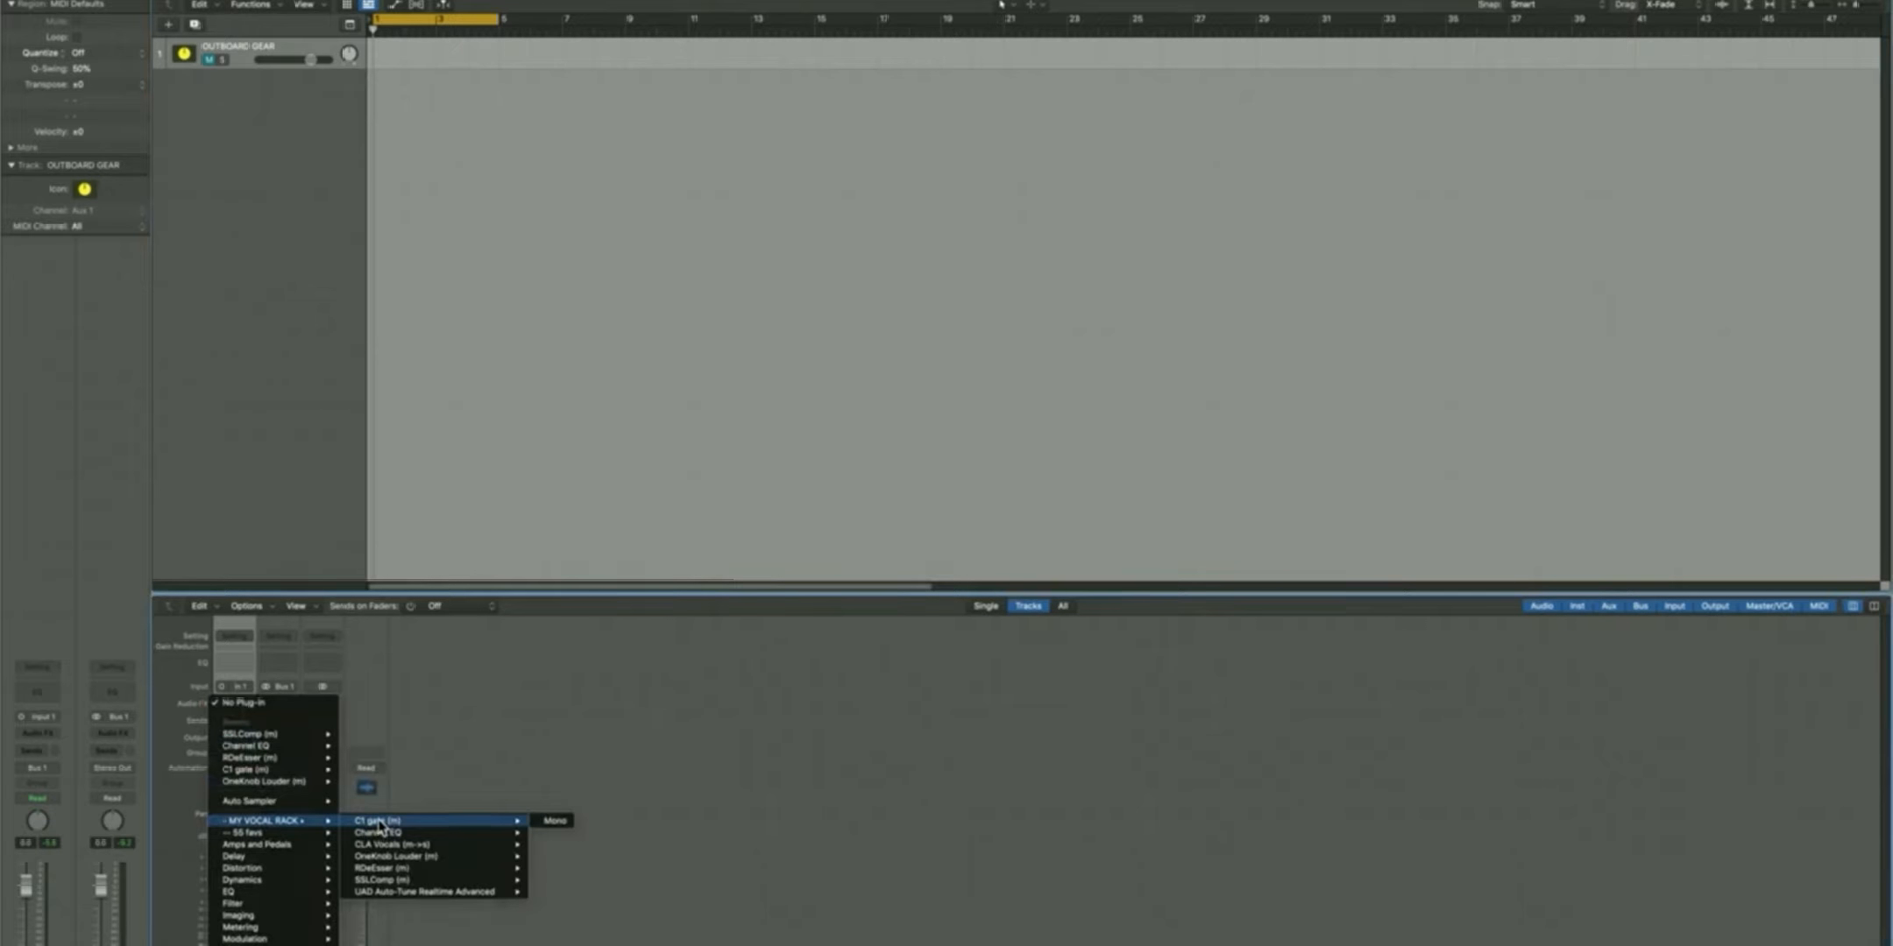
mouse_move(509, 826)
click(554, 824)
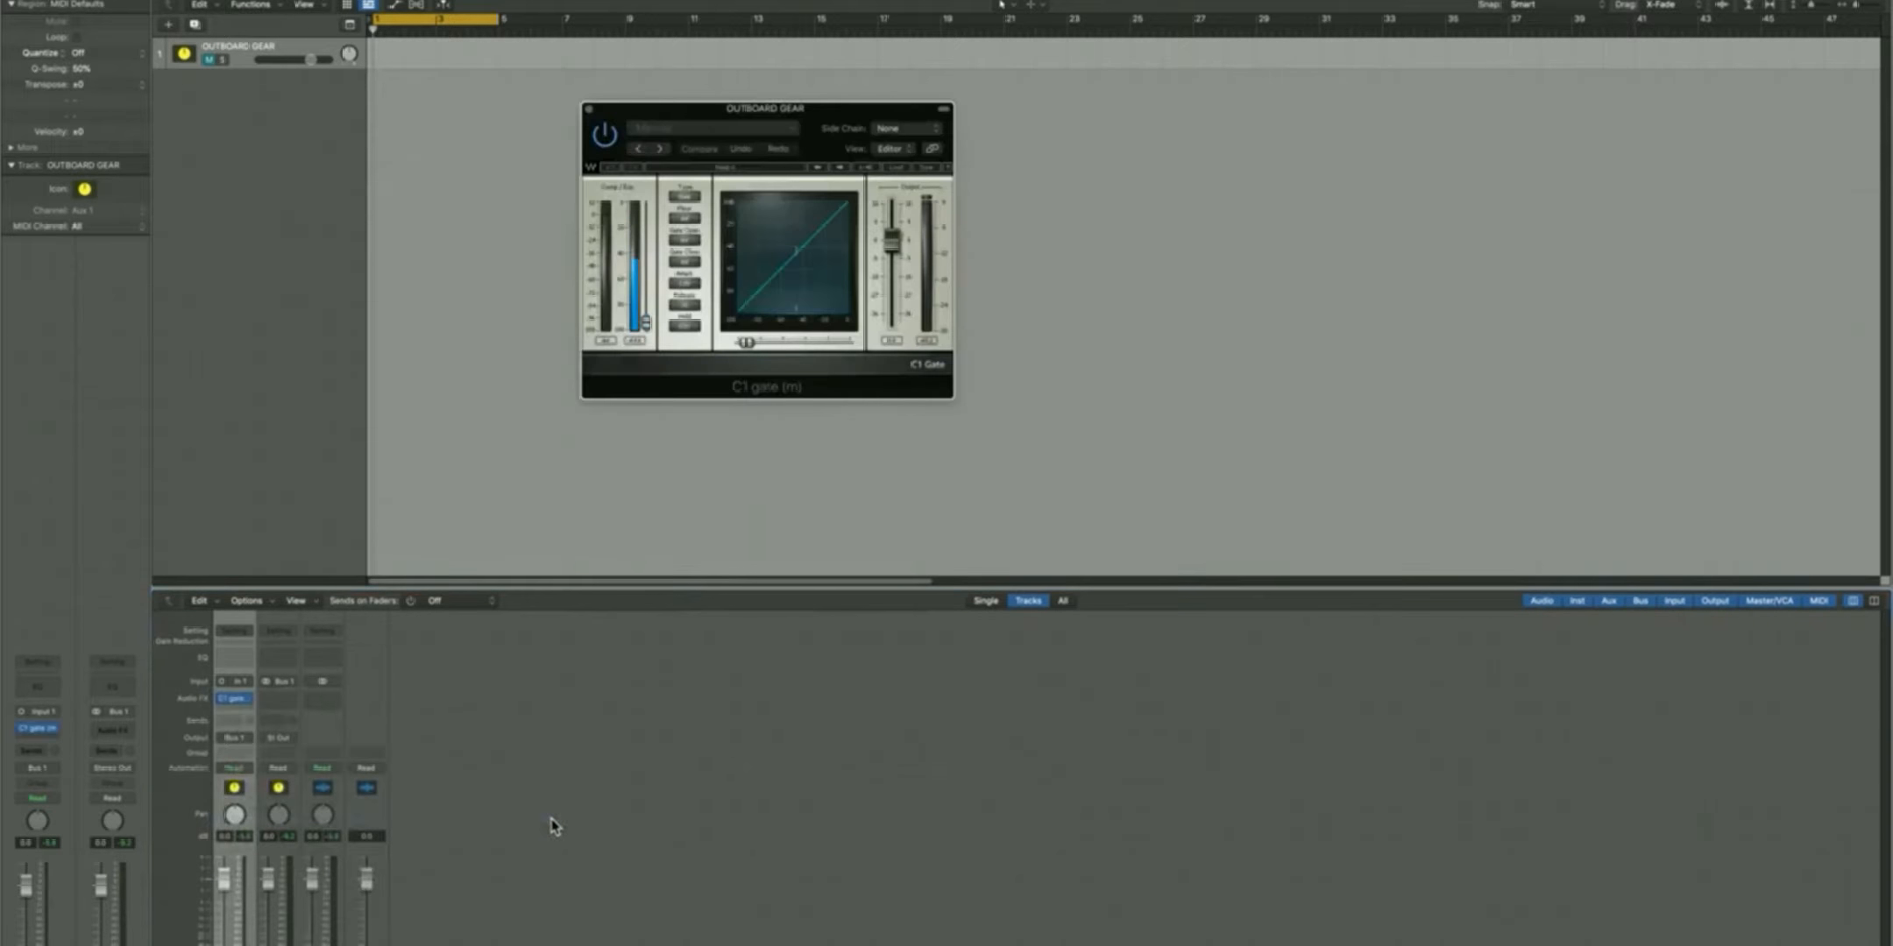
click(588, 109)
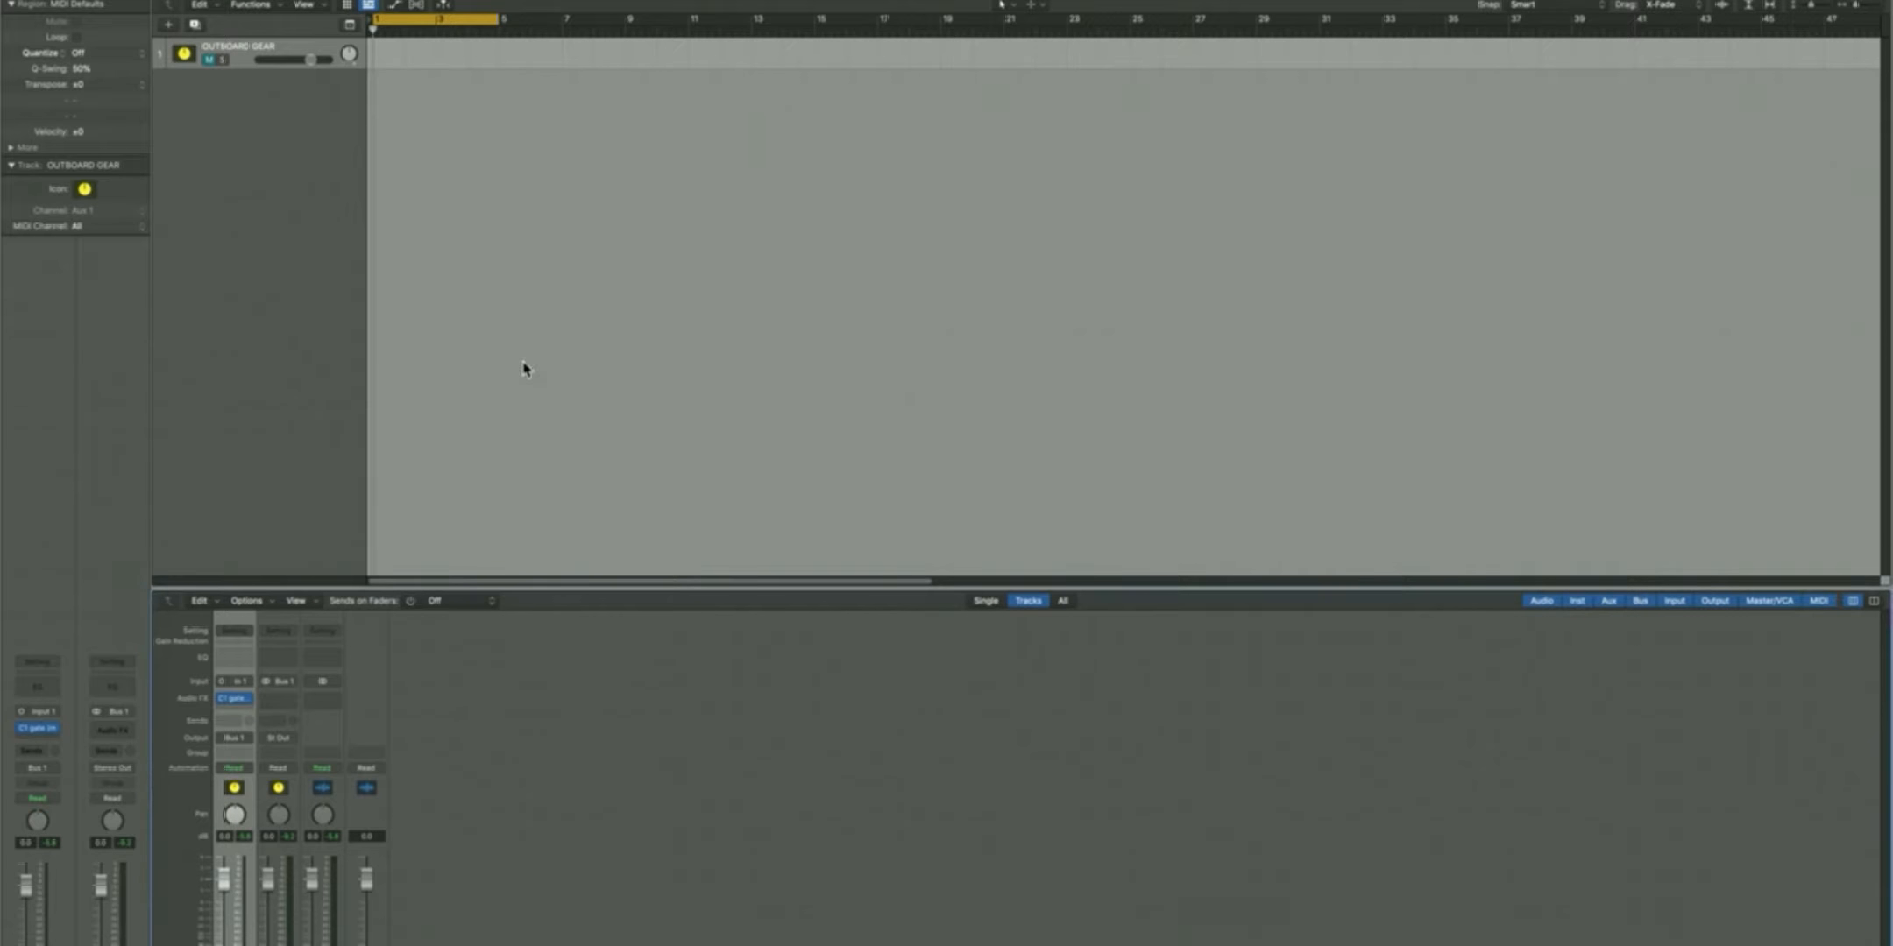
Insert a mono Channel EQ after the C1 gate on the OUTBOARD GEAR channel
click(252, 701)
mouse_move(254, 741)
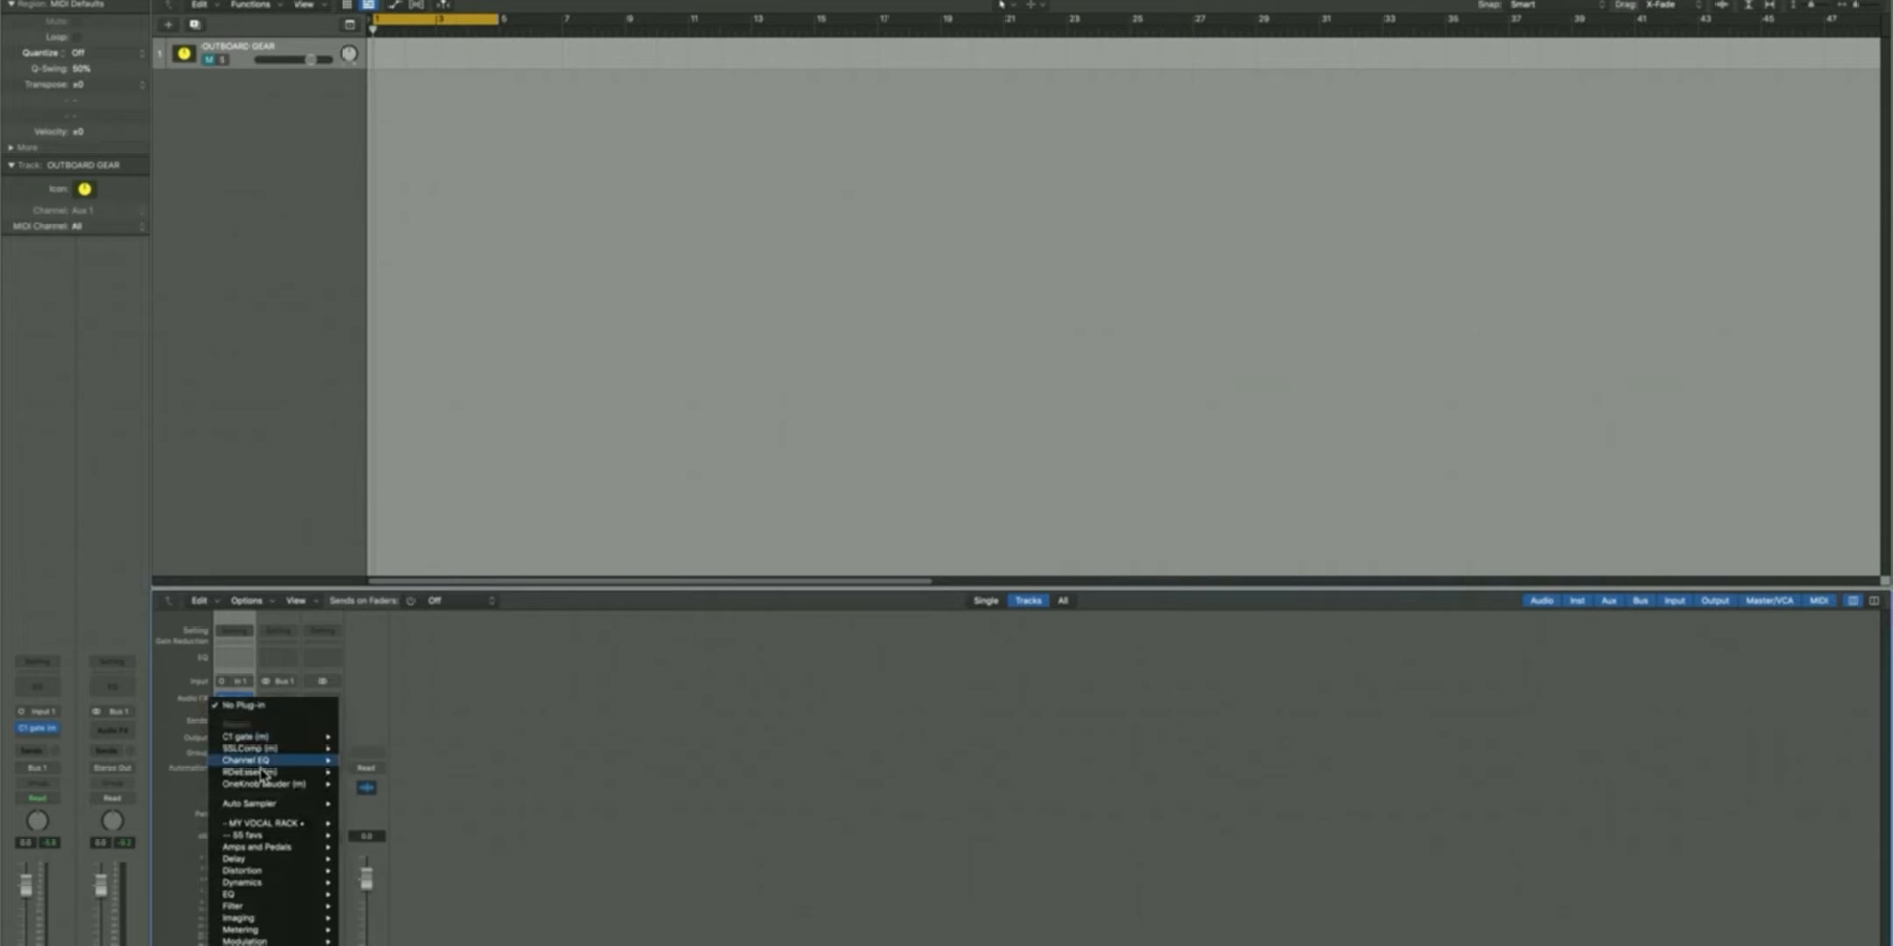
click(373, 771)
click(234, 657)
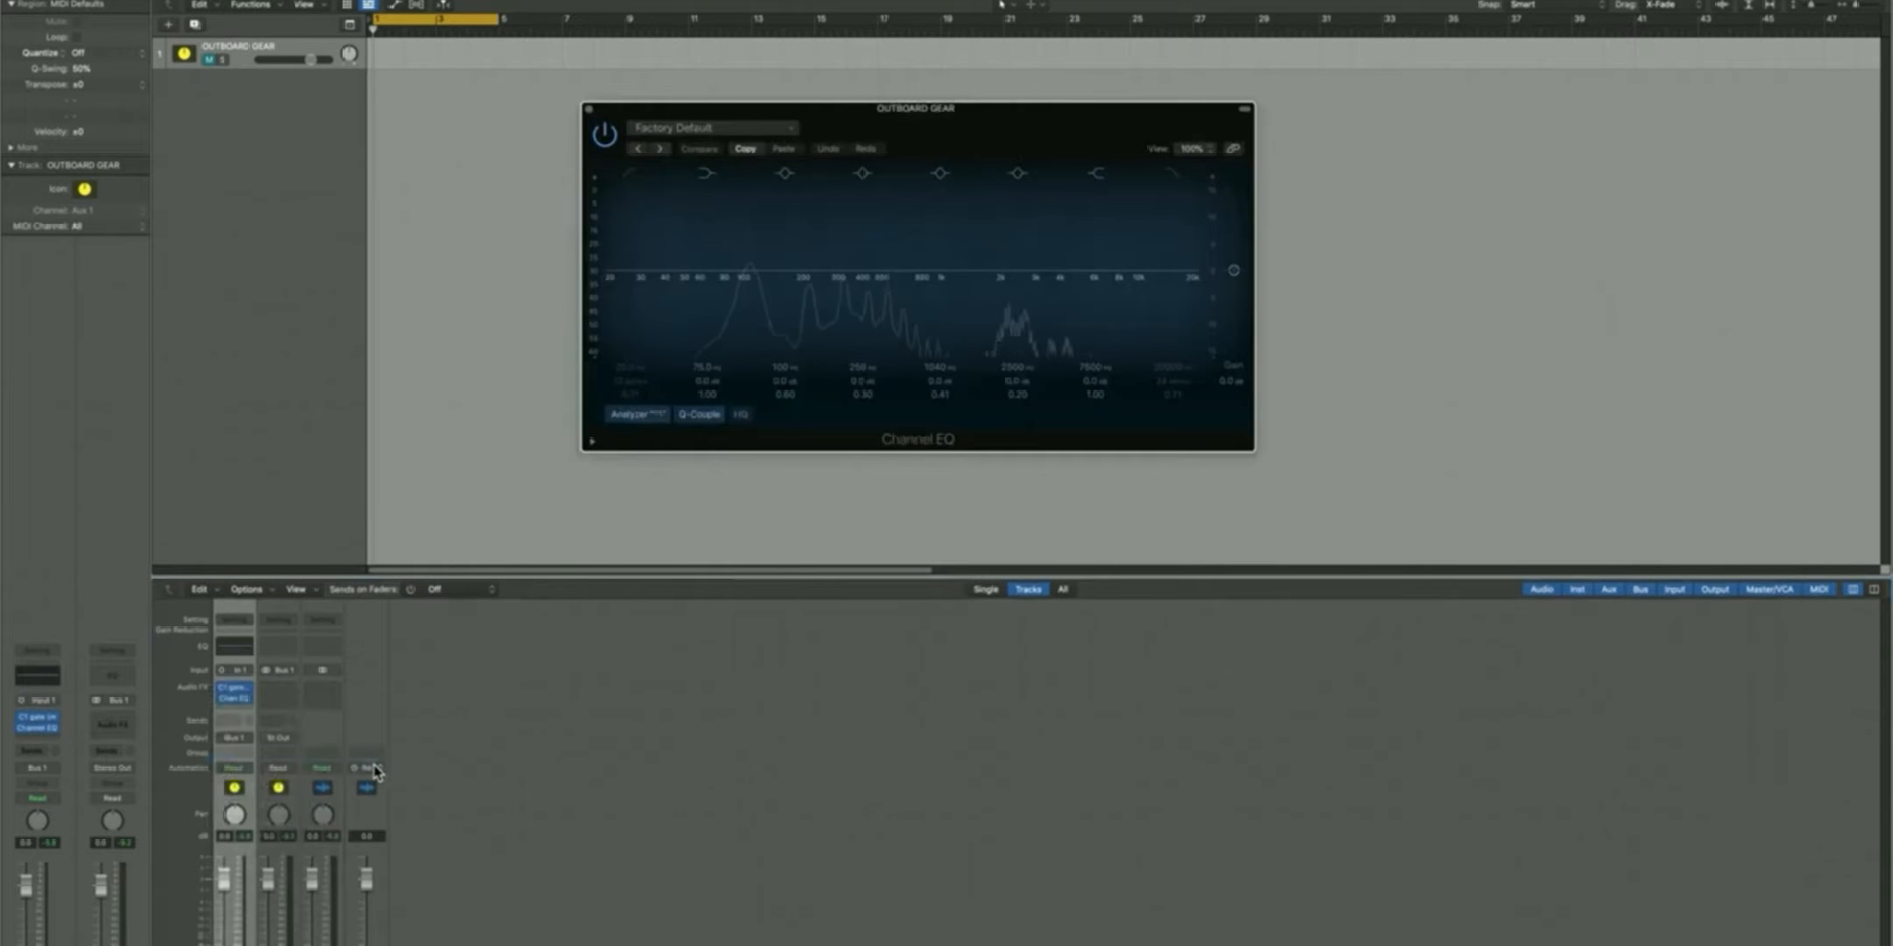
Insert a mono RDeEsser after the Channel EQ on OUTBOARD GEAR and close both open plug-in windows
click(238, 723)
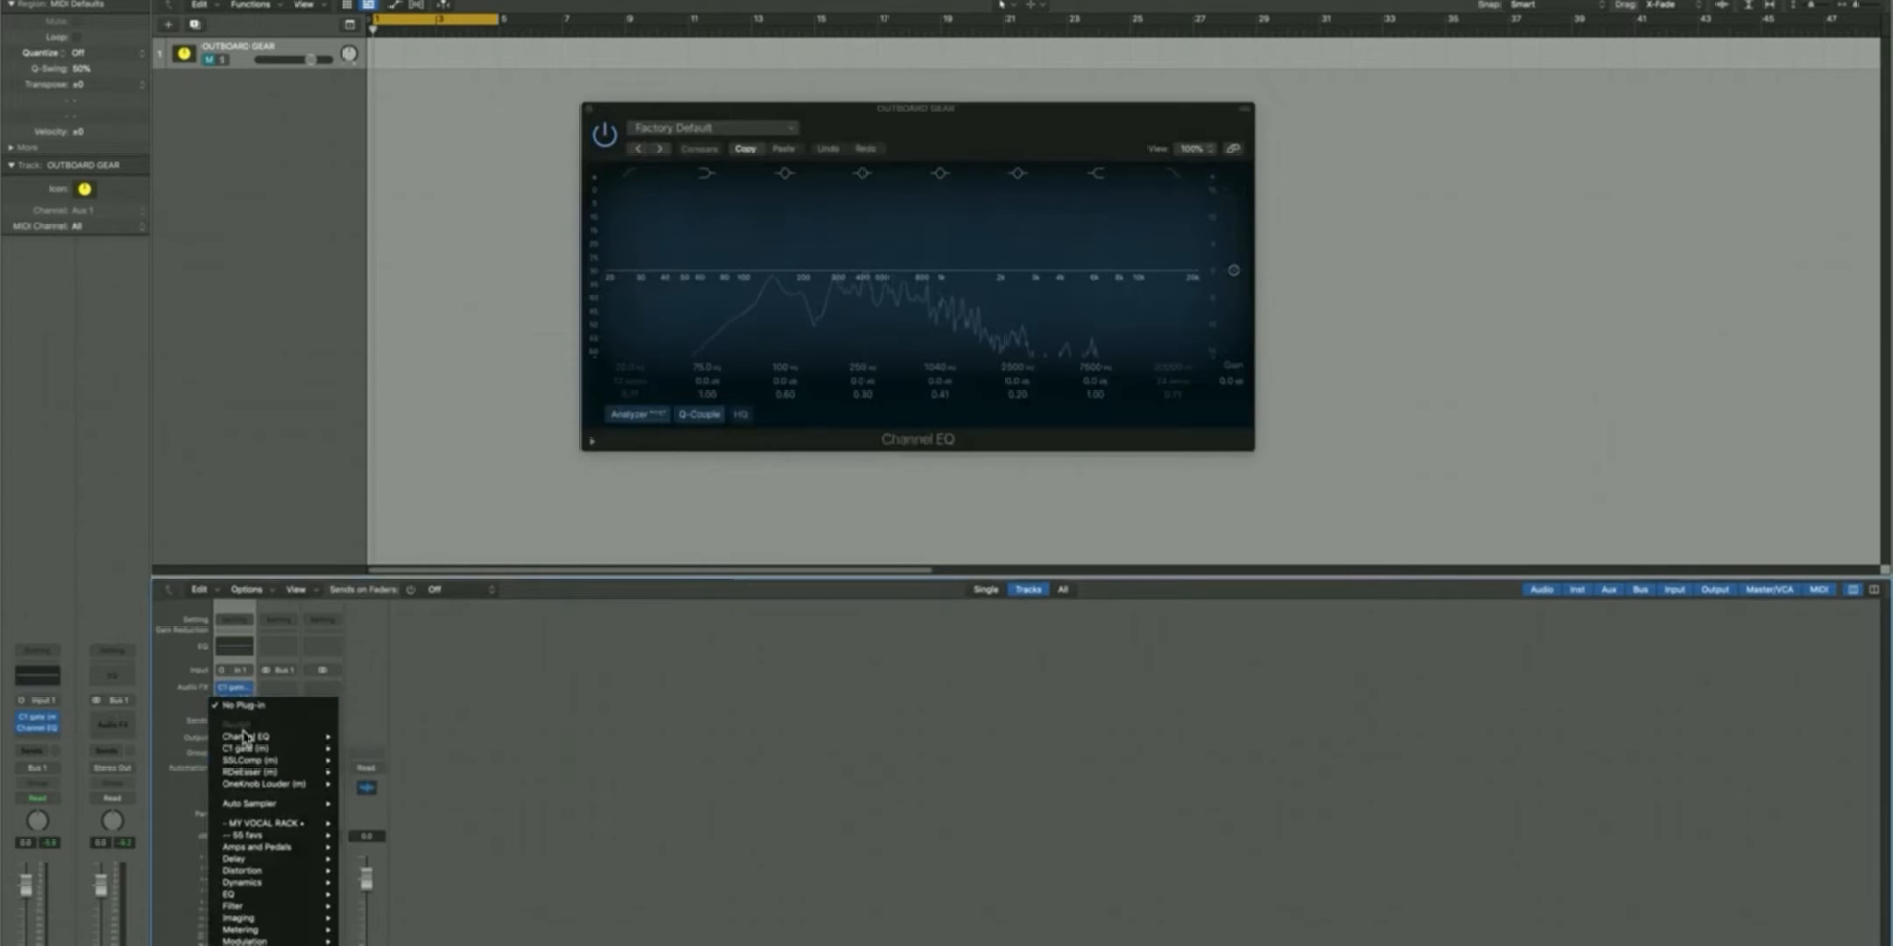
mouse_move(248, 741)
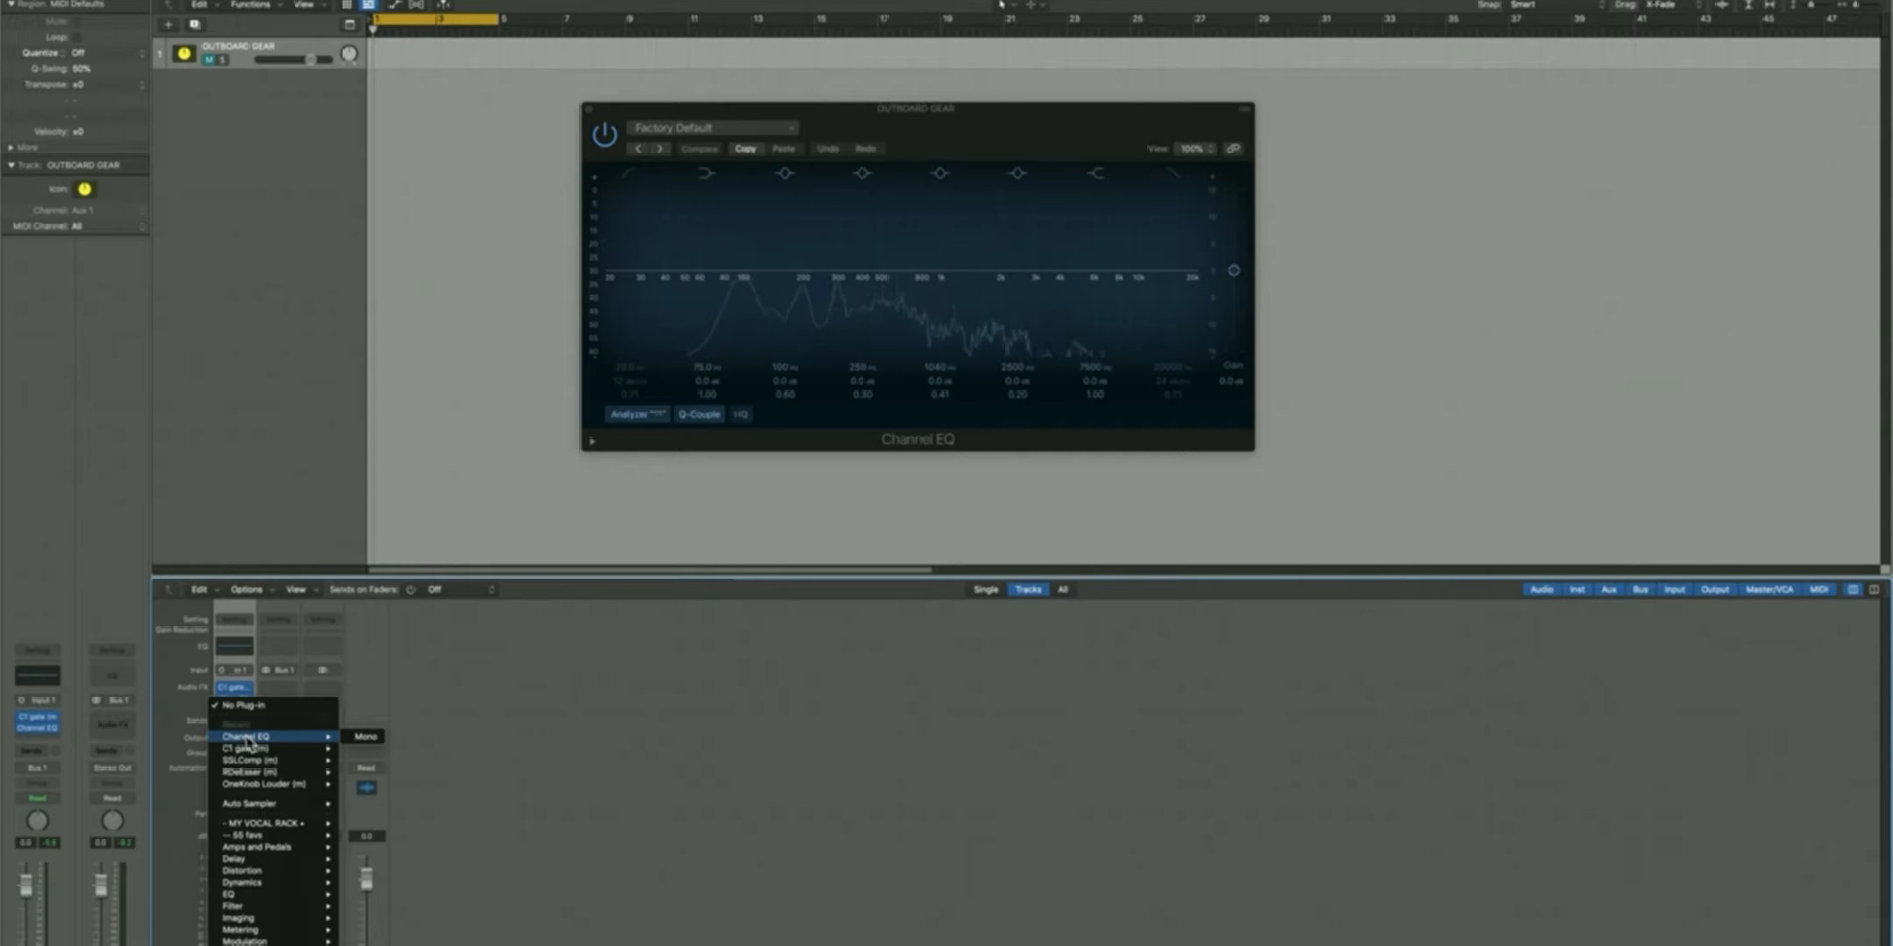
mouse_move(252, 776)
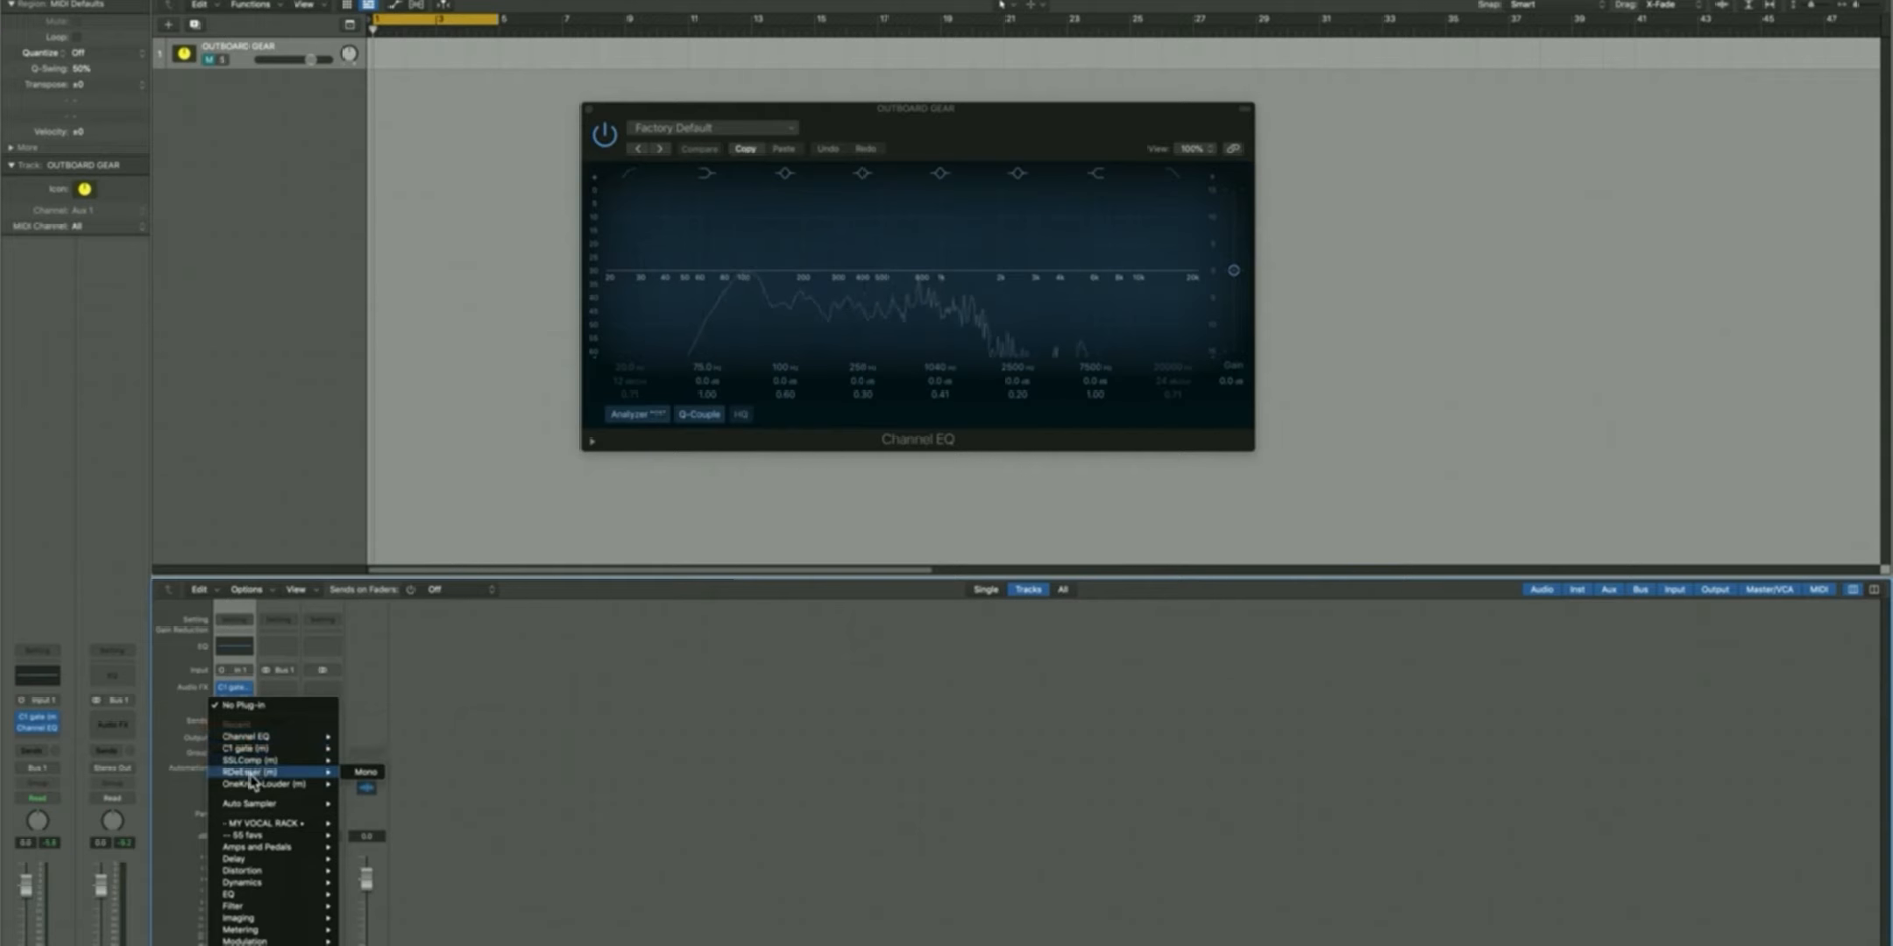
click(364, 772)
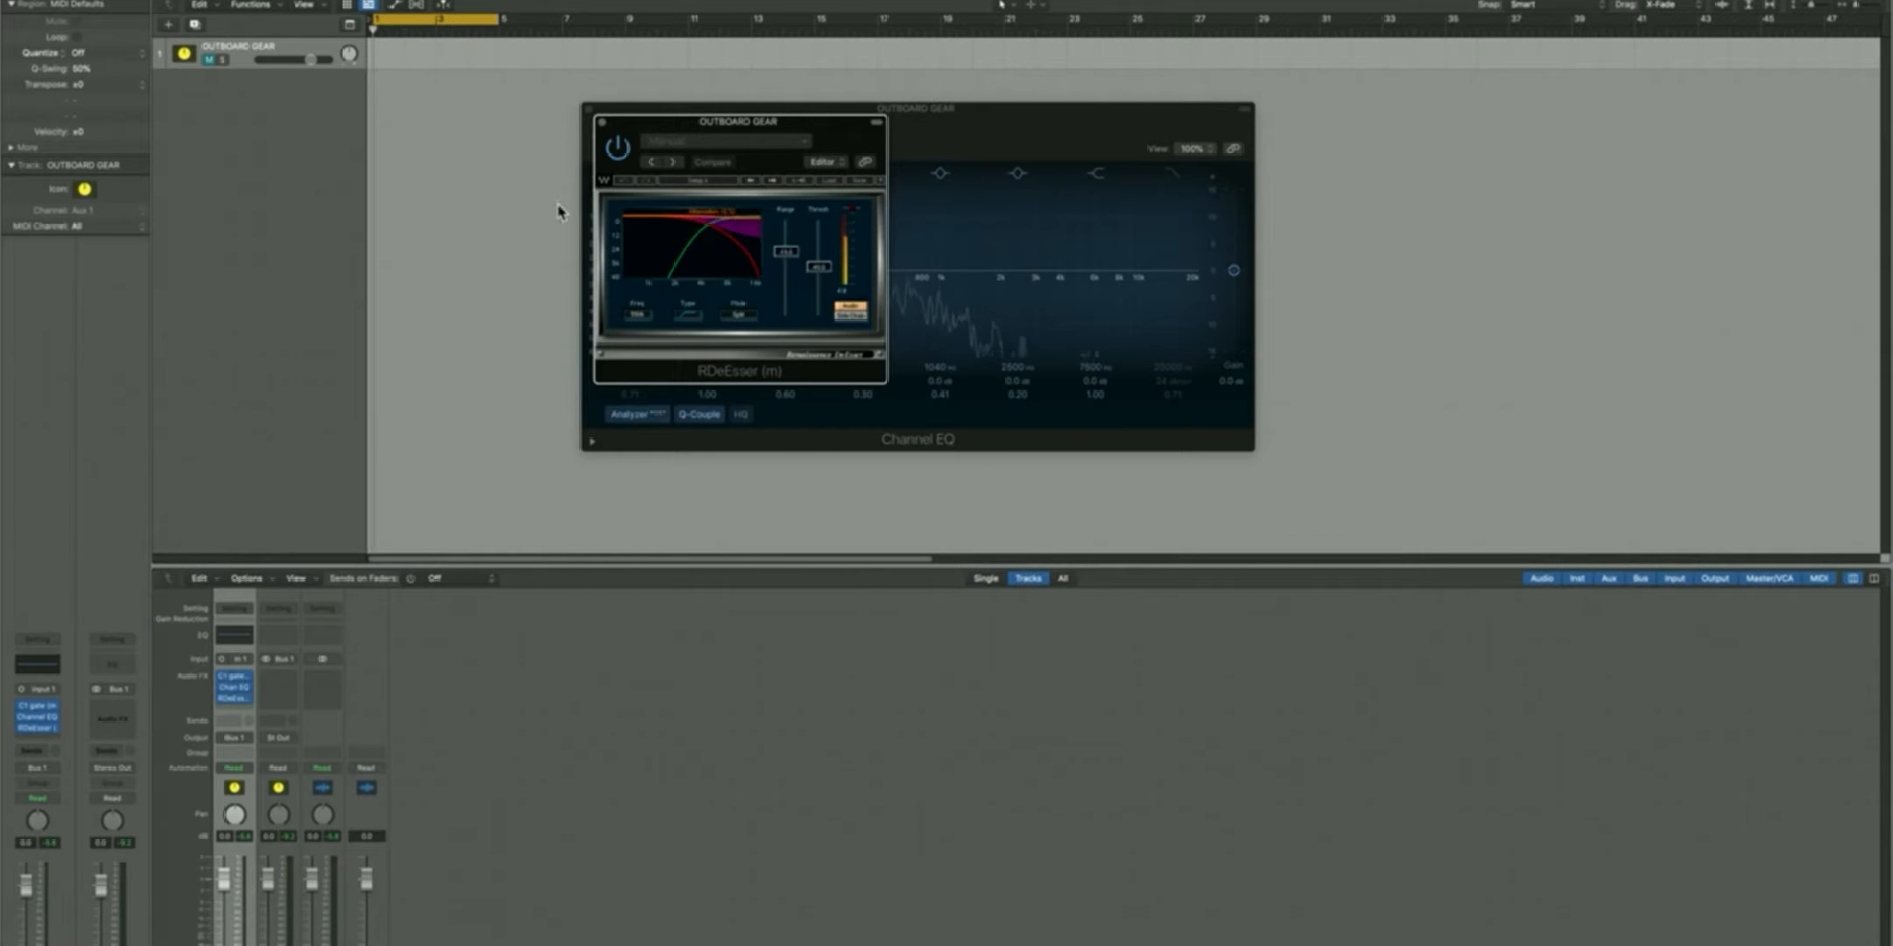
click(603, 122)
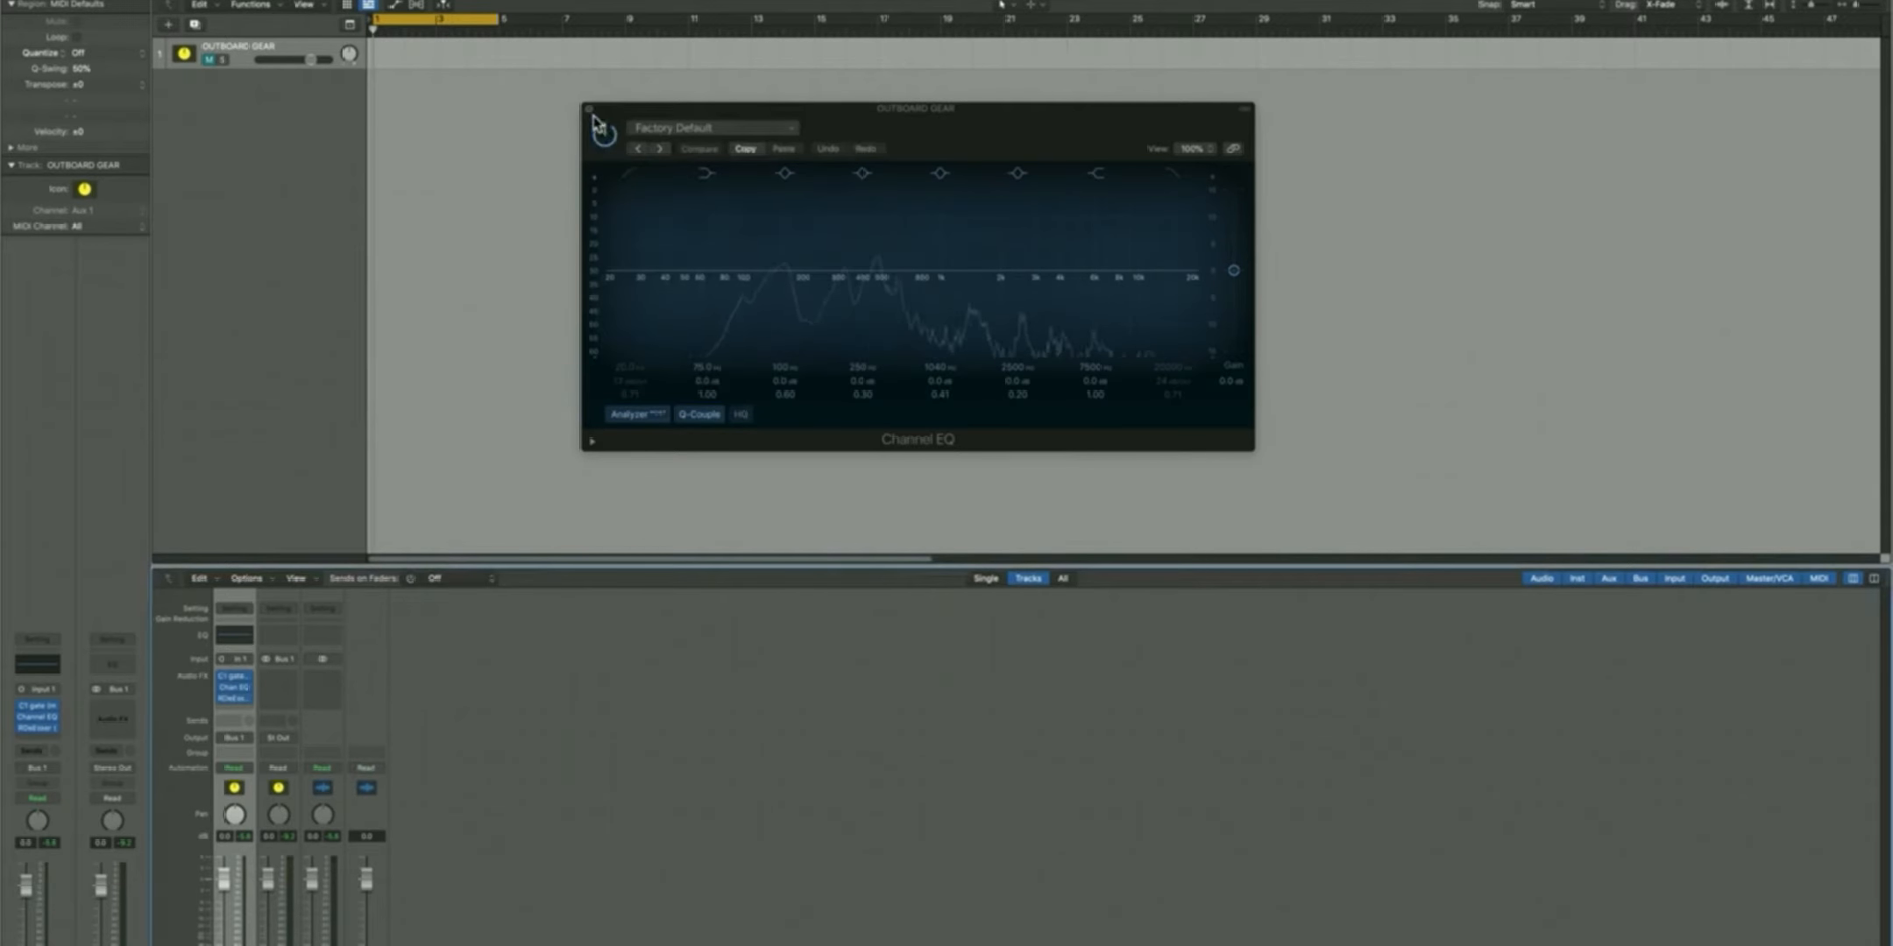
click(589, 109)
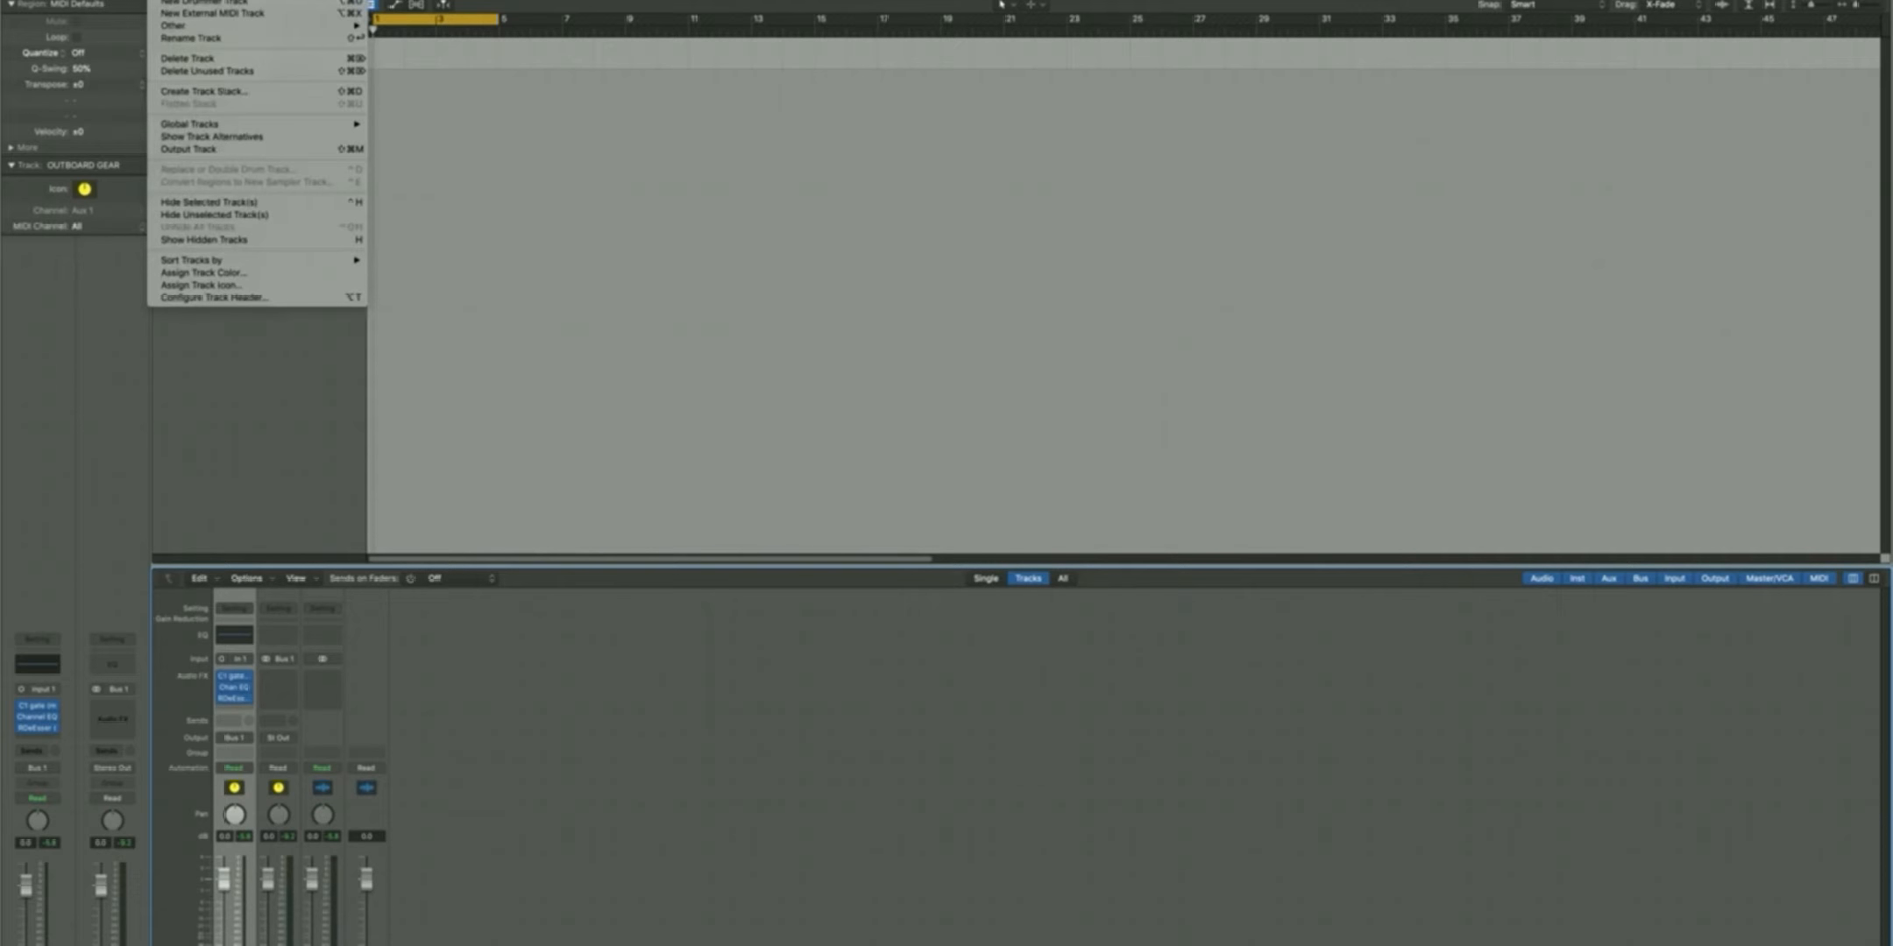
Create one new audio track with Input 1 as its input and rename it TEST 1
click(188, 0)
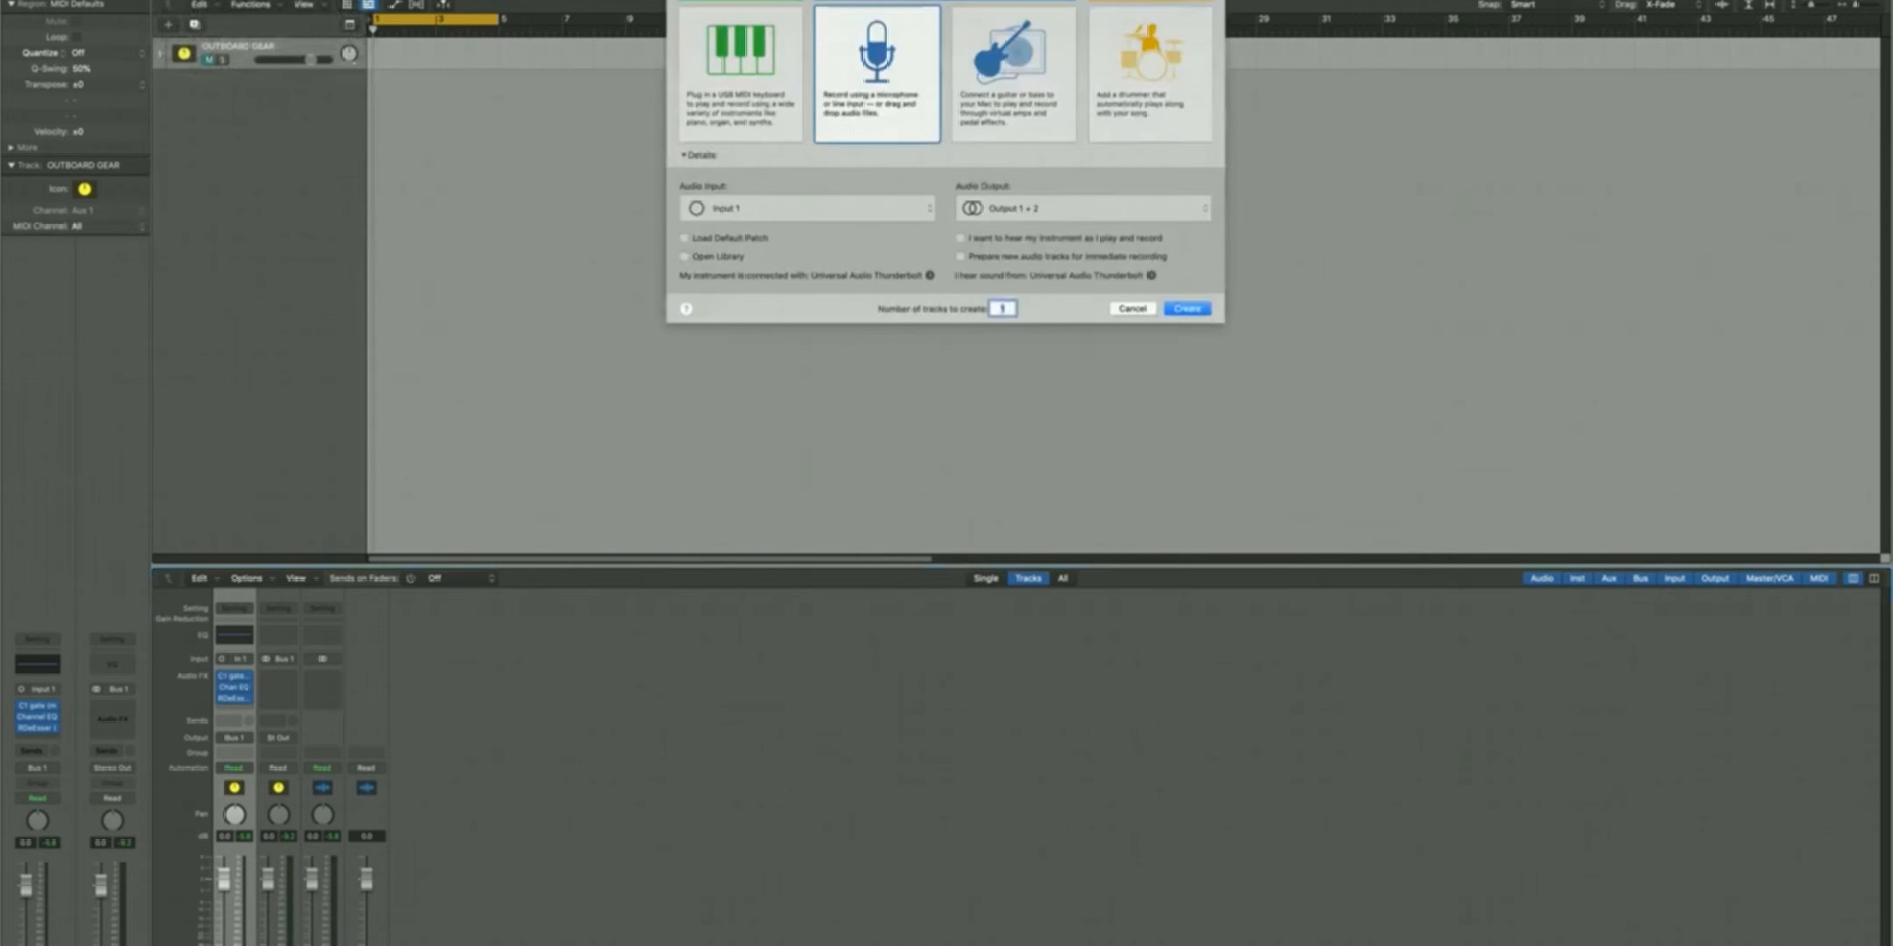
click(1192, 310)
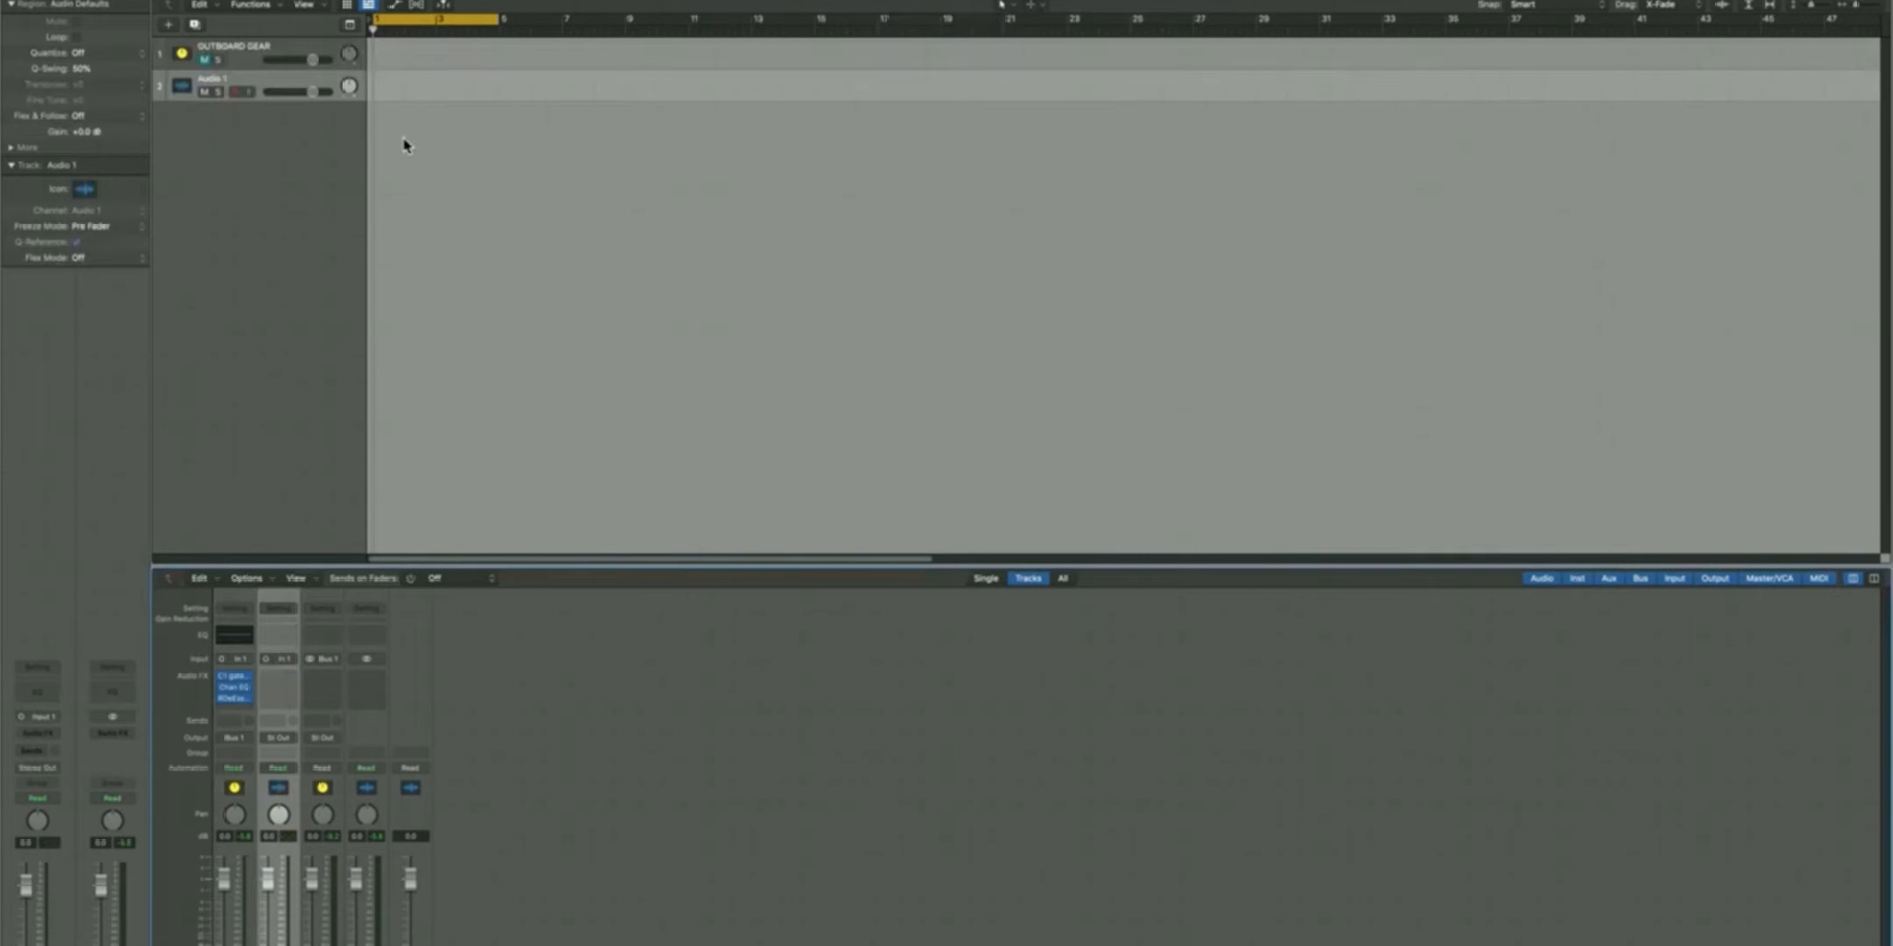
double_click(208, 78)
text(TEST)
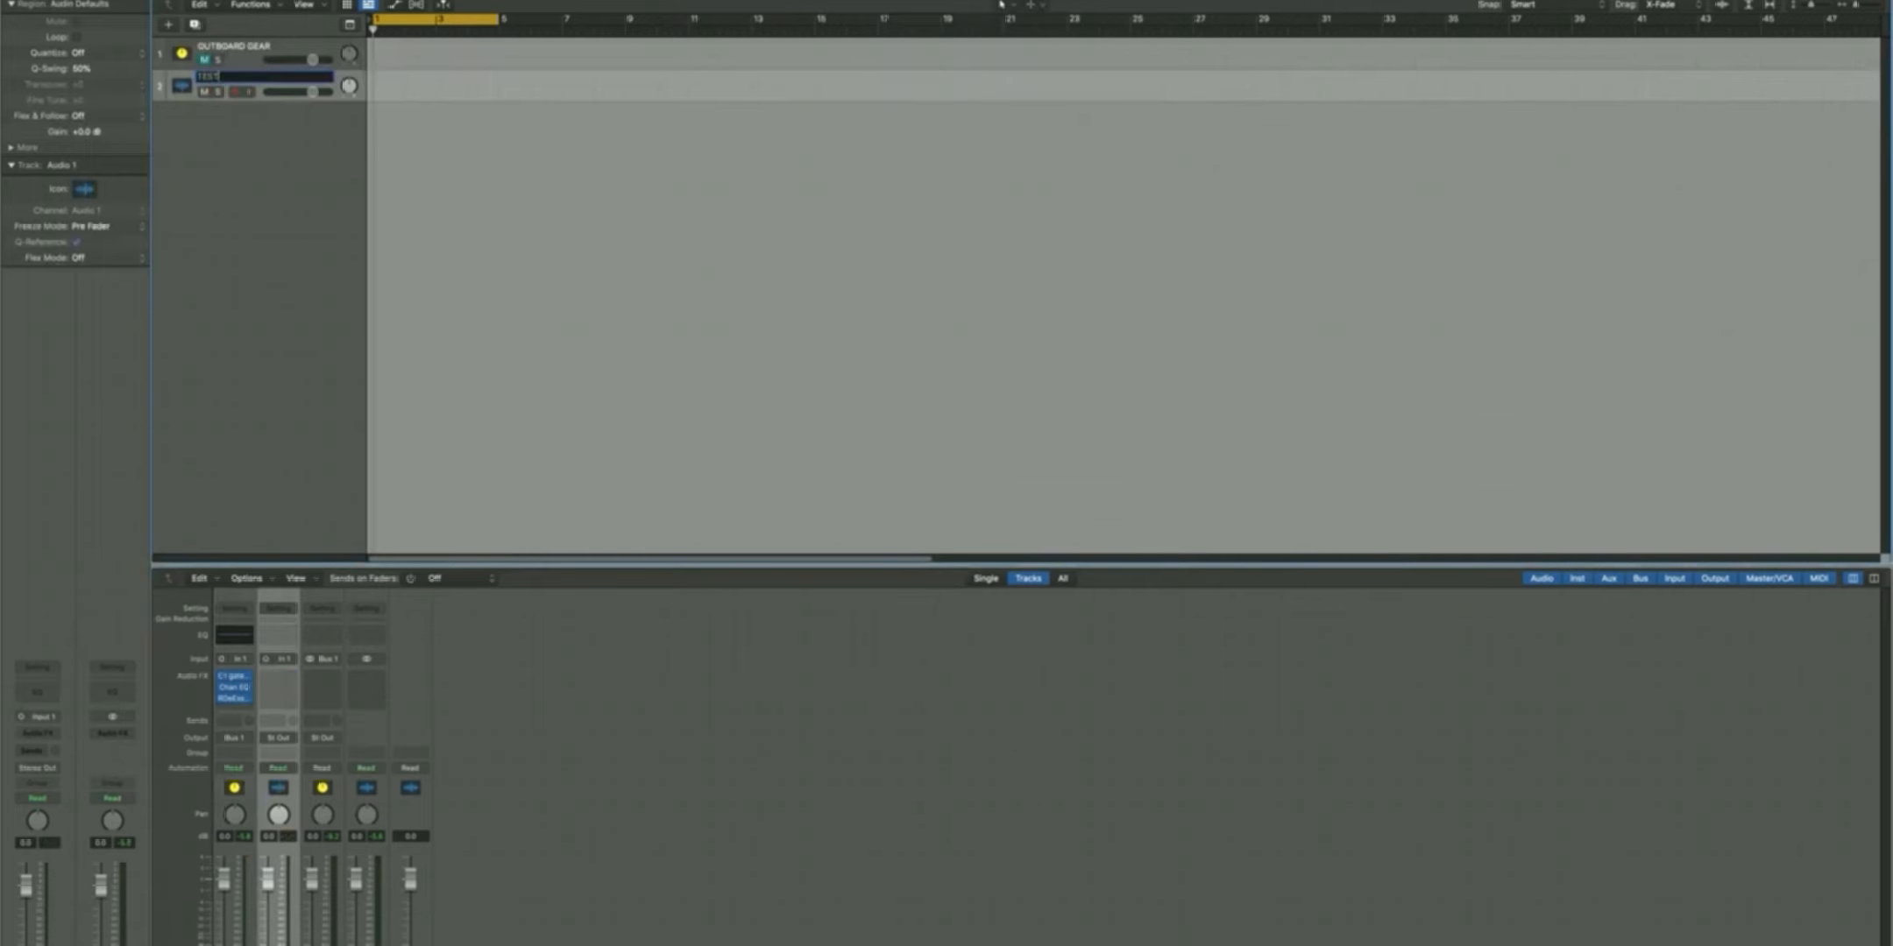
key(Return)
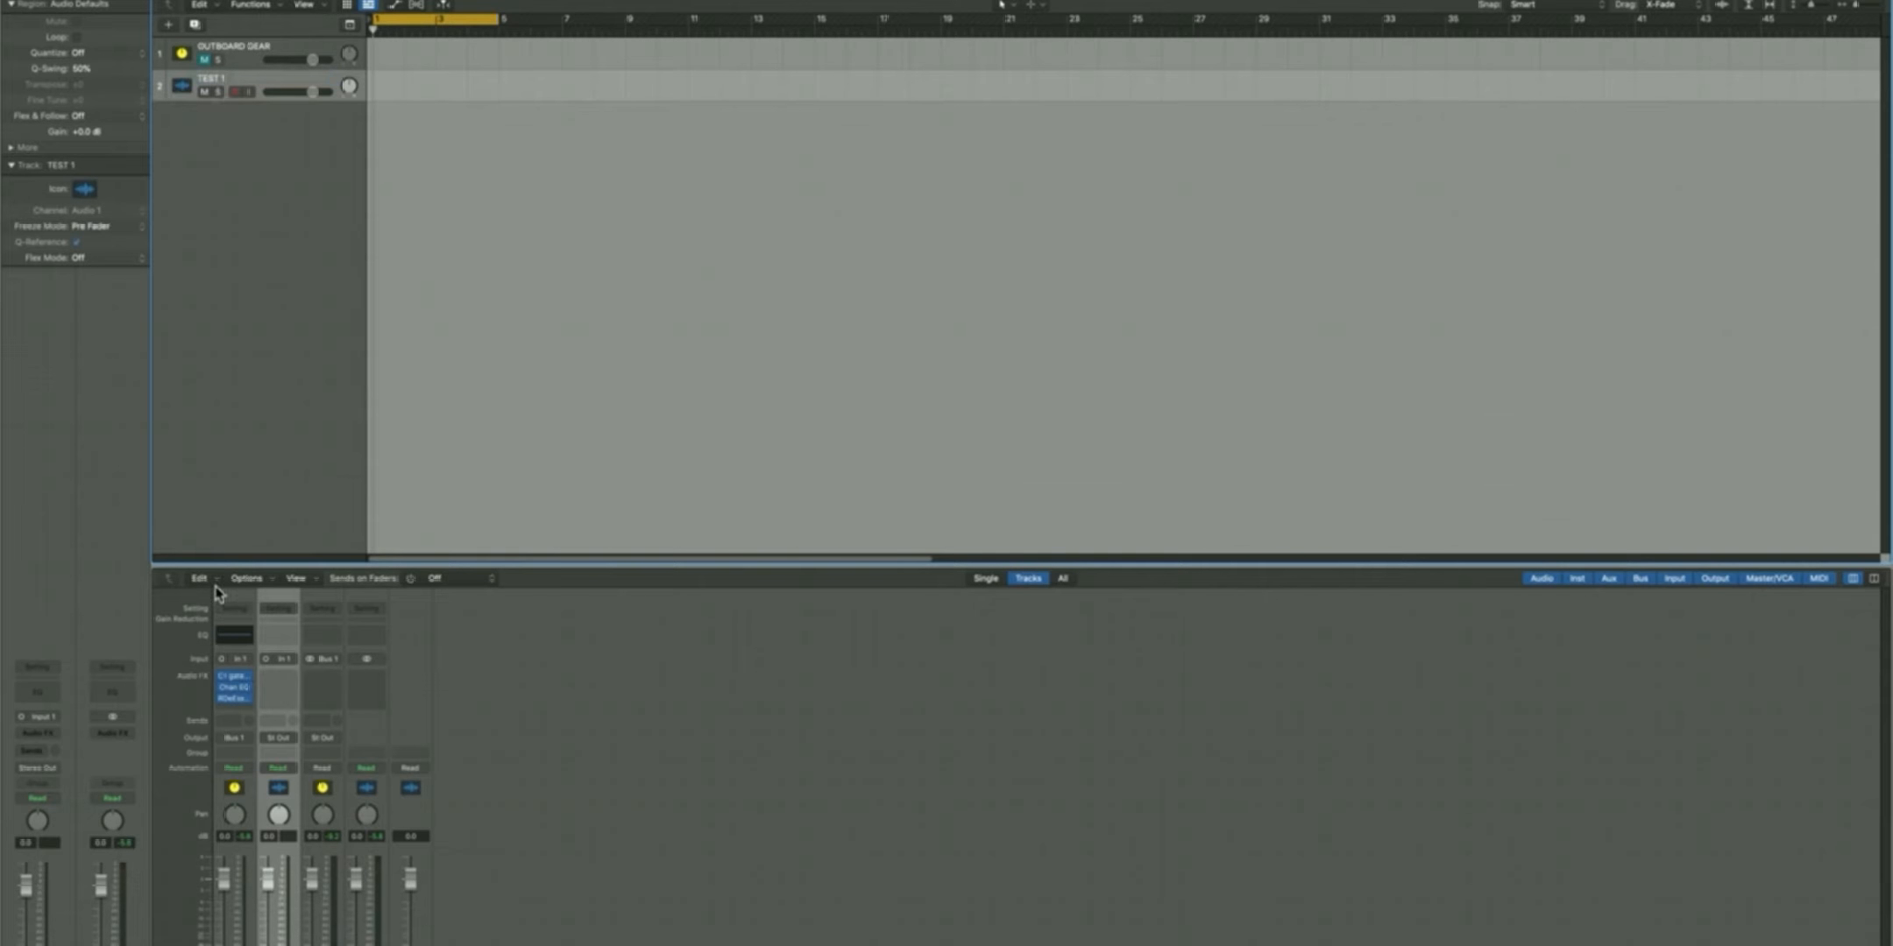
Set the input of the TEST 1 track to Bus 1, fed by OUTBOARD GEAR
click(280, 664)
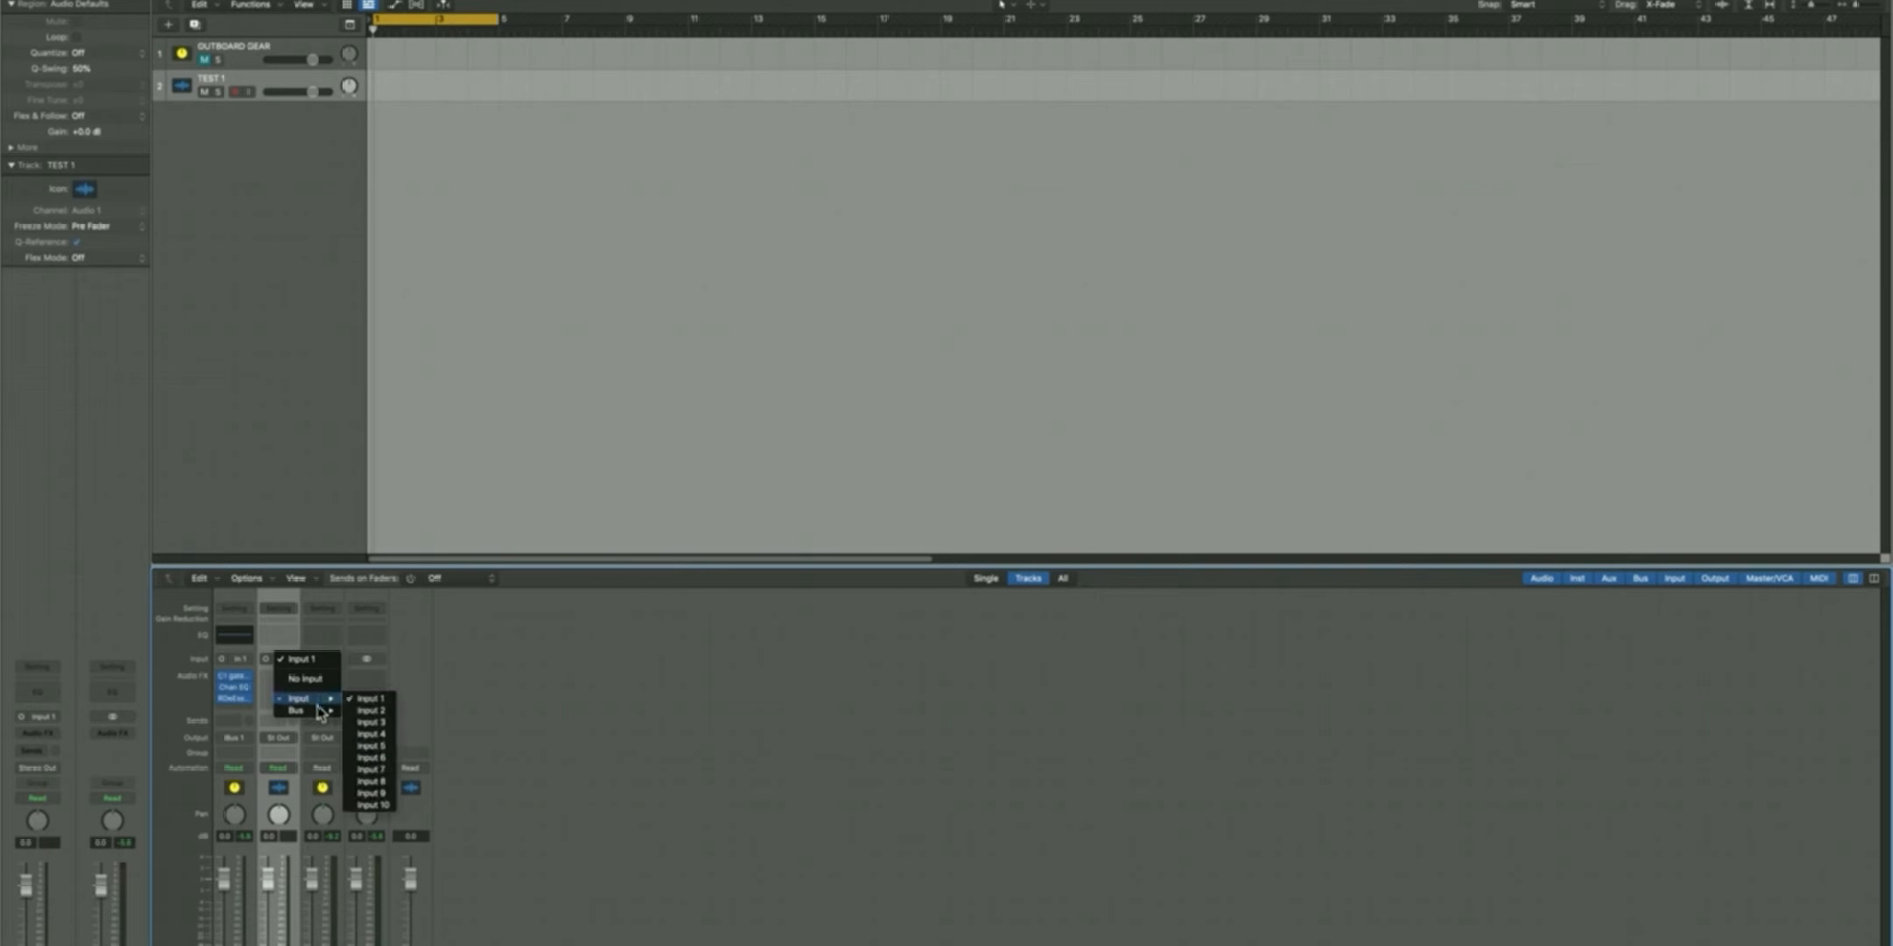
mouse_move(319, 718)
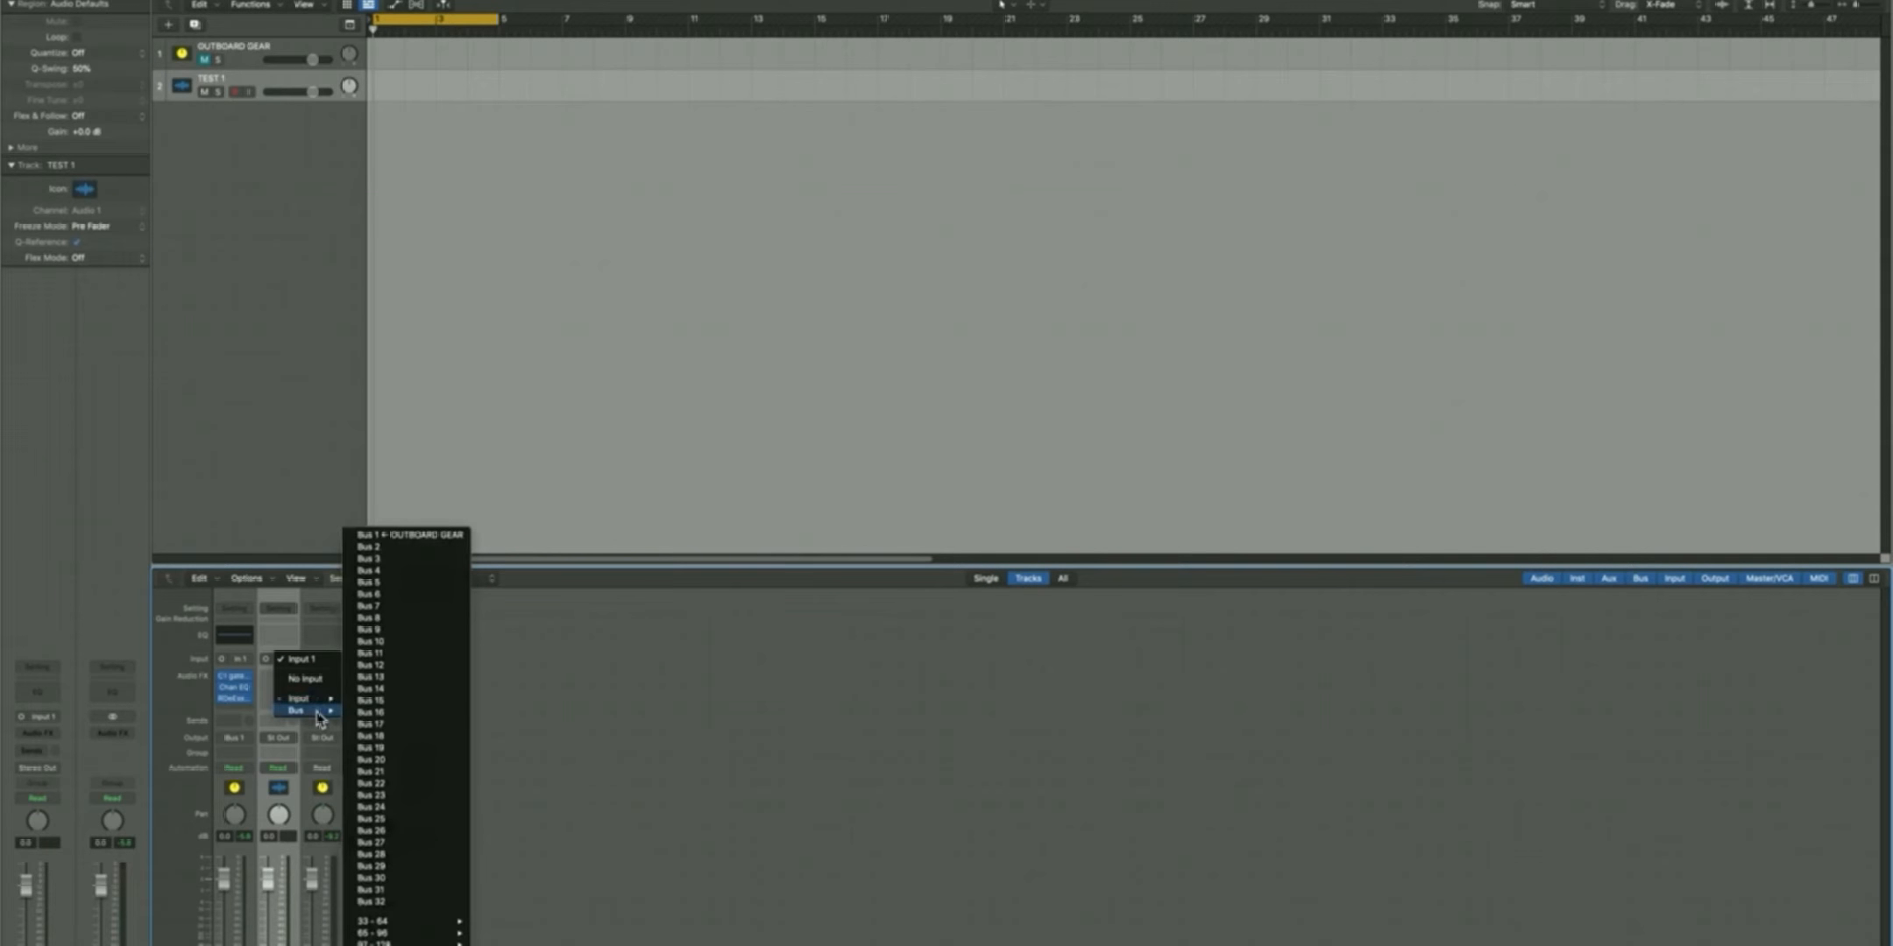
click(434, 535)
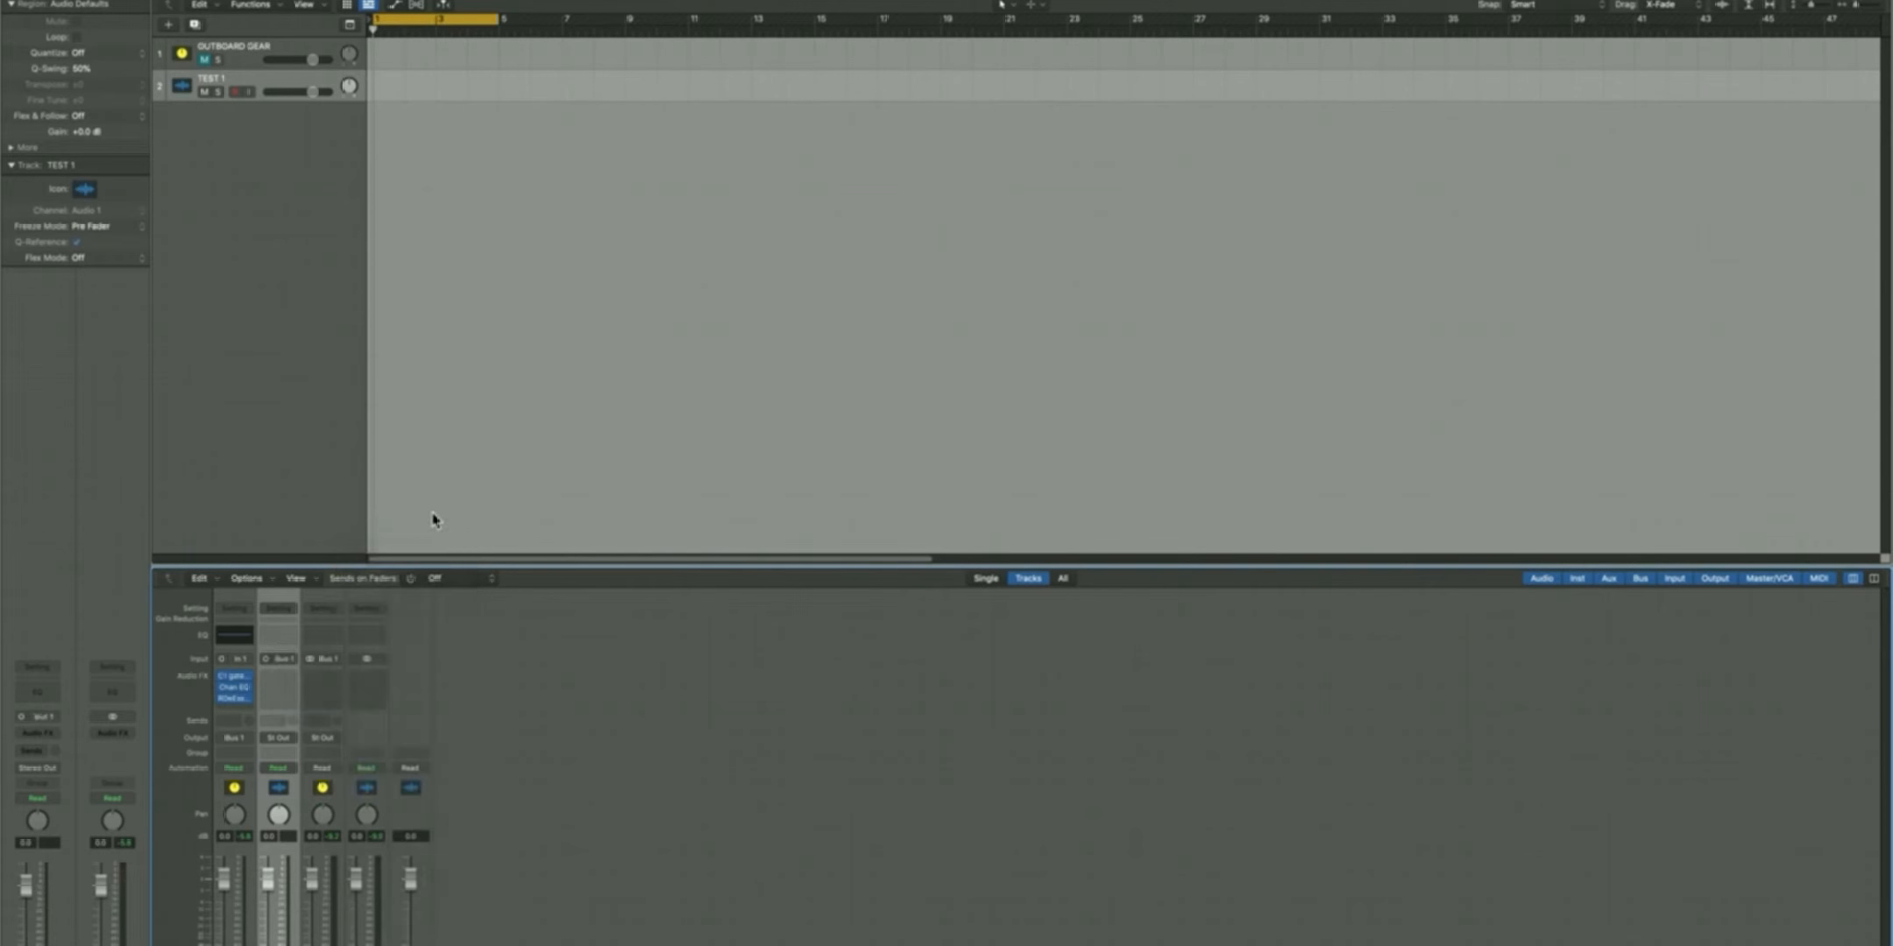
Unmute OUTBOARD GEAR, boost its Channel EQ low shelf strongly at about 145 Hz, and close the EQ window
click(205, 62)
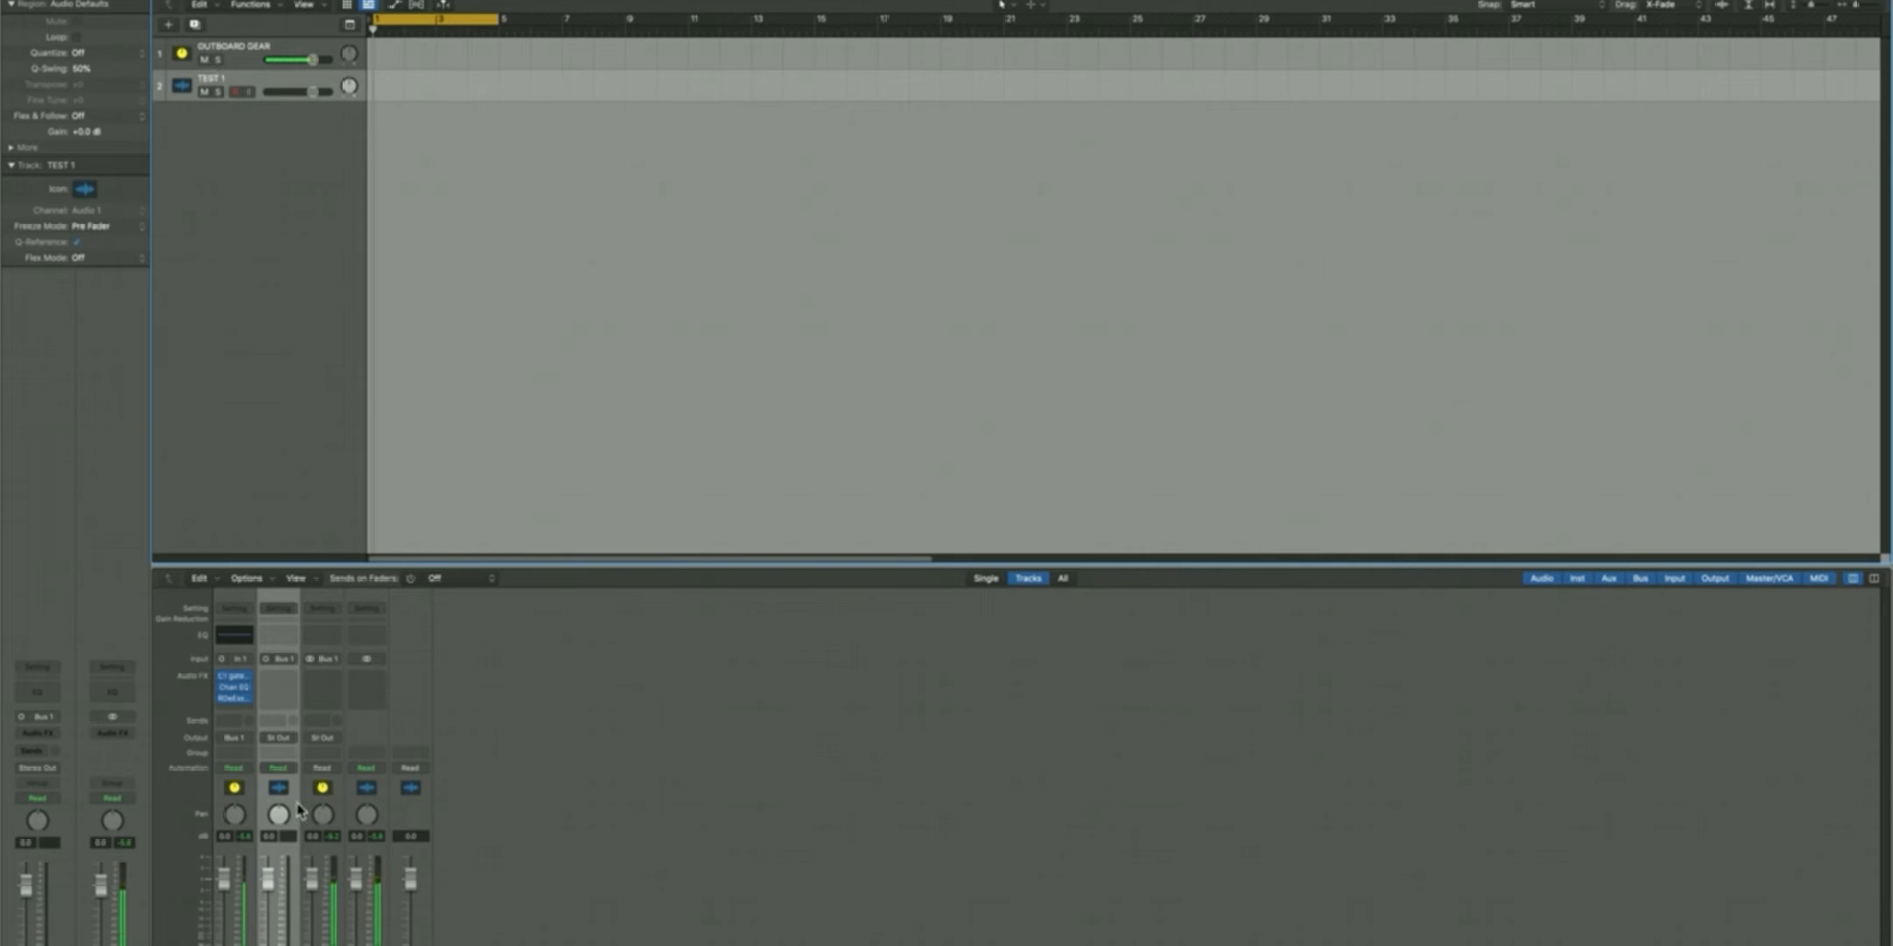
click(234, 687)
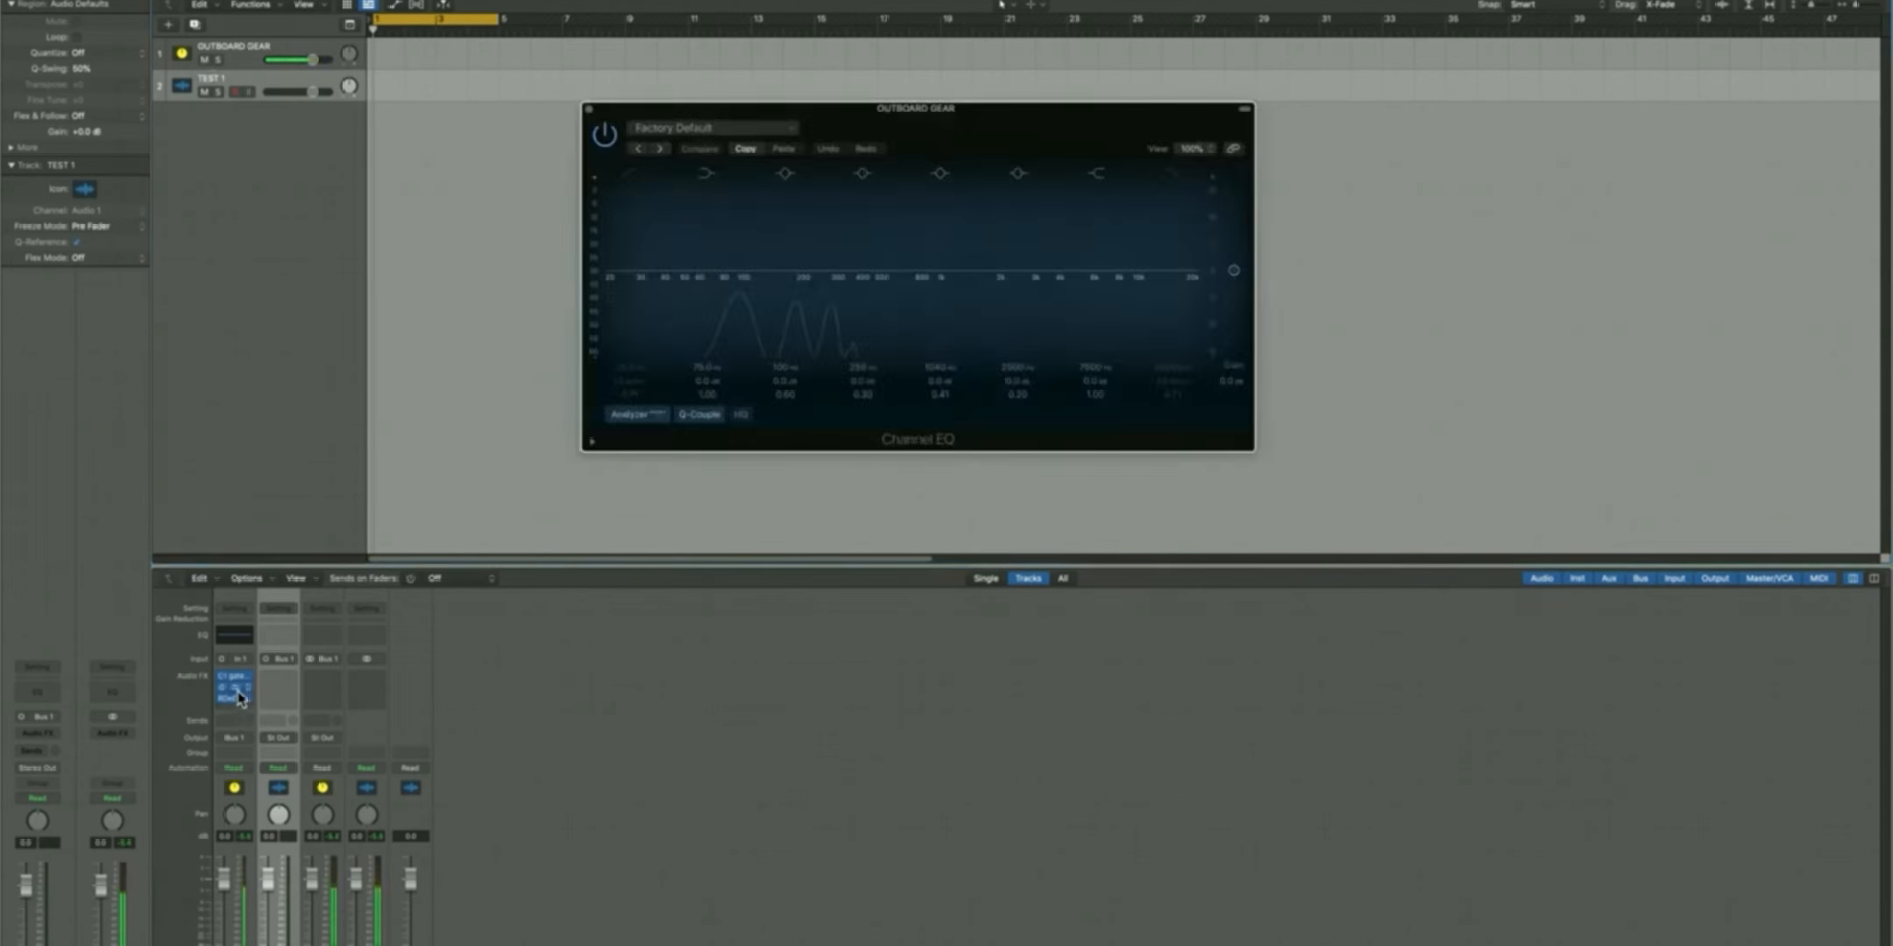
mouse_move(714, 276)
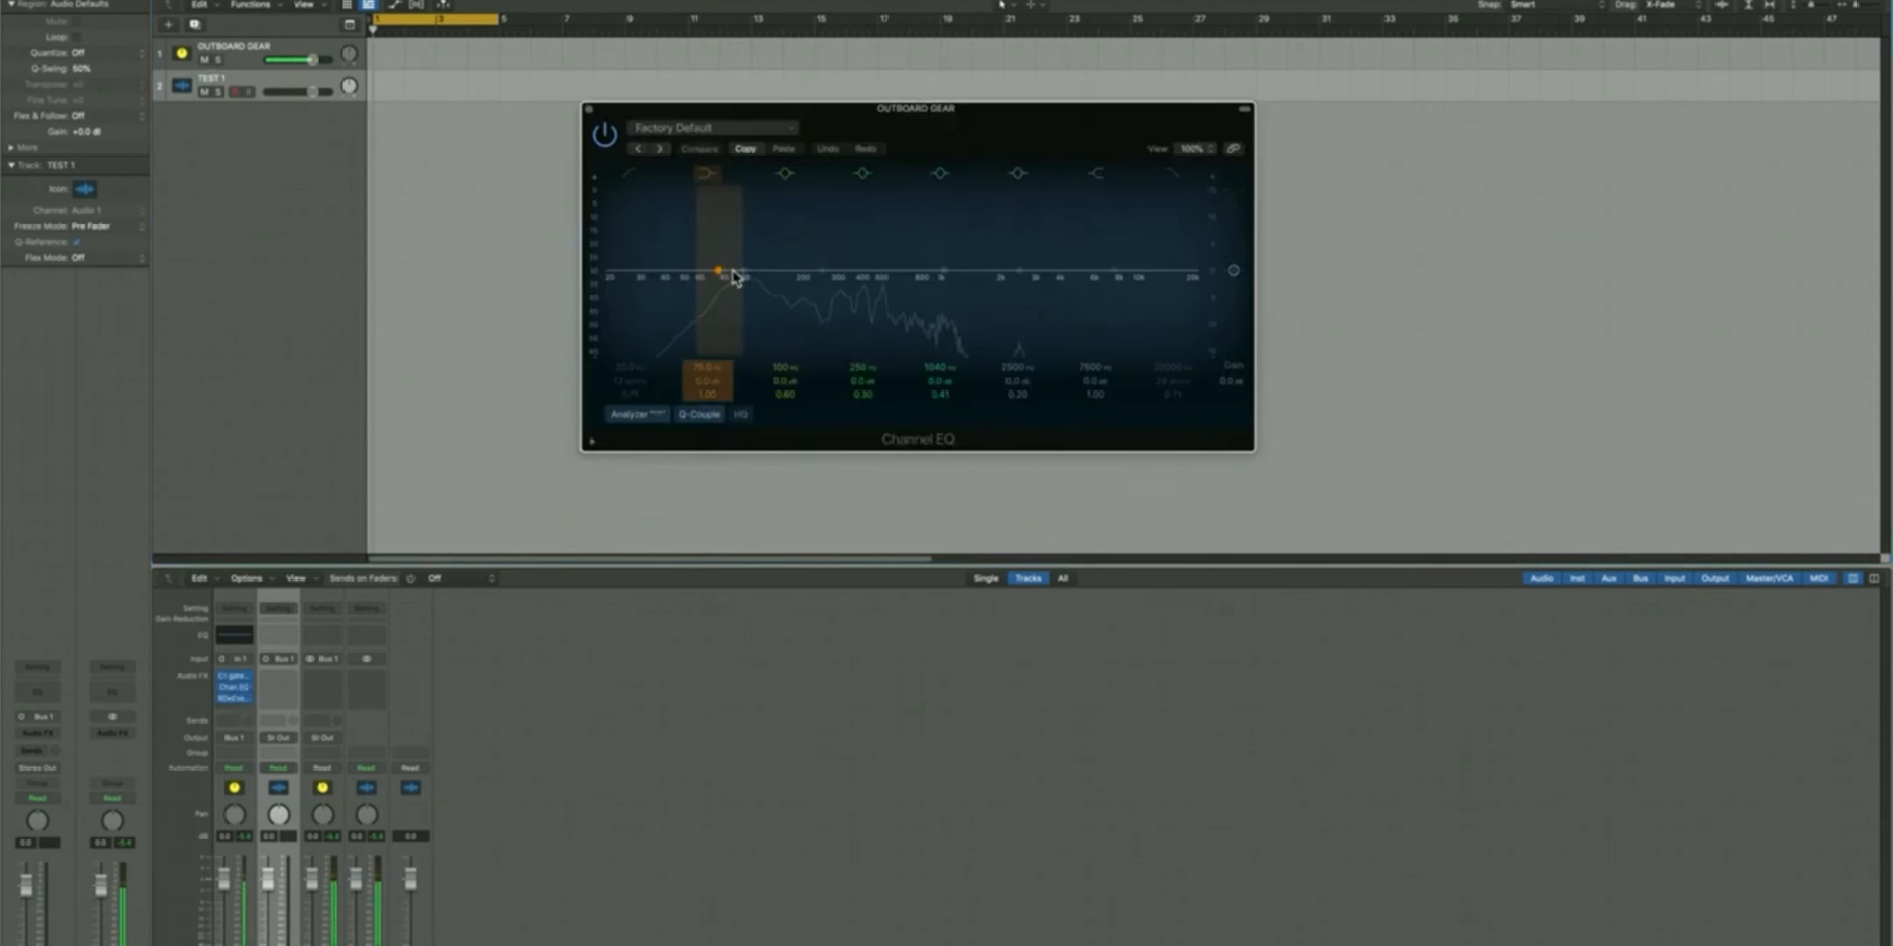
drag(720, 279, 777, 173)
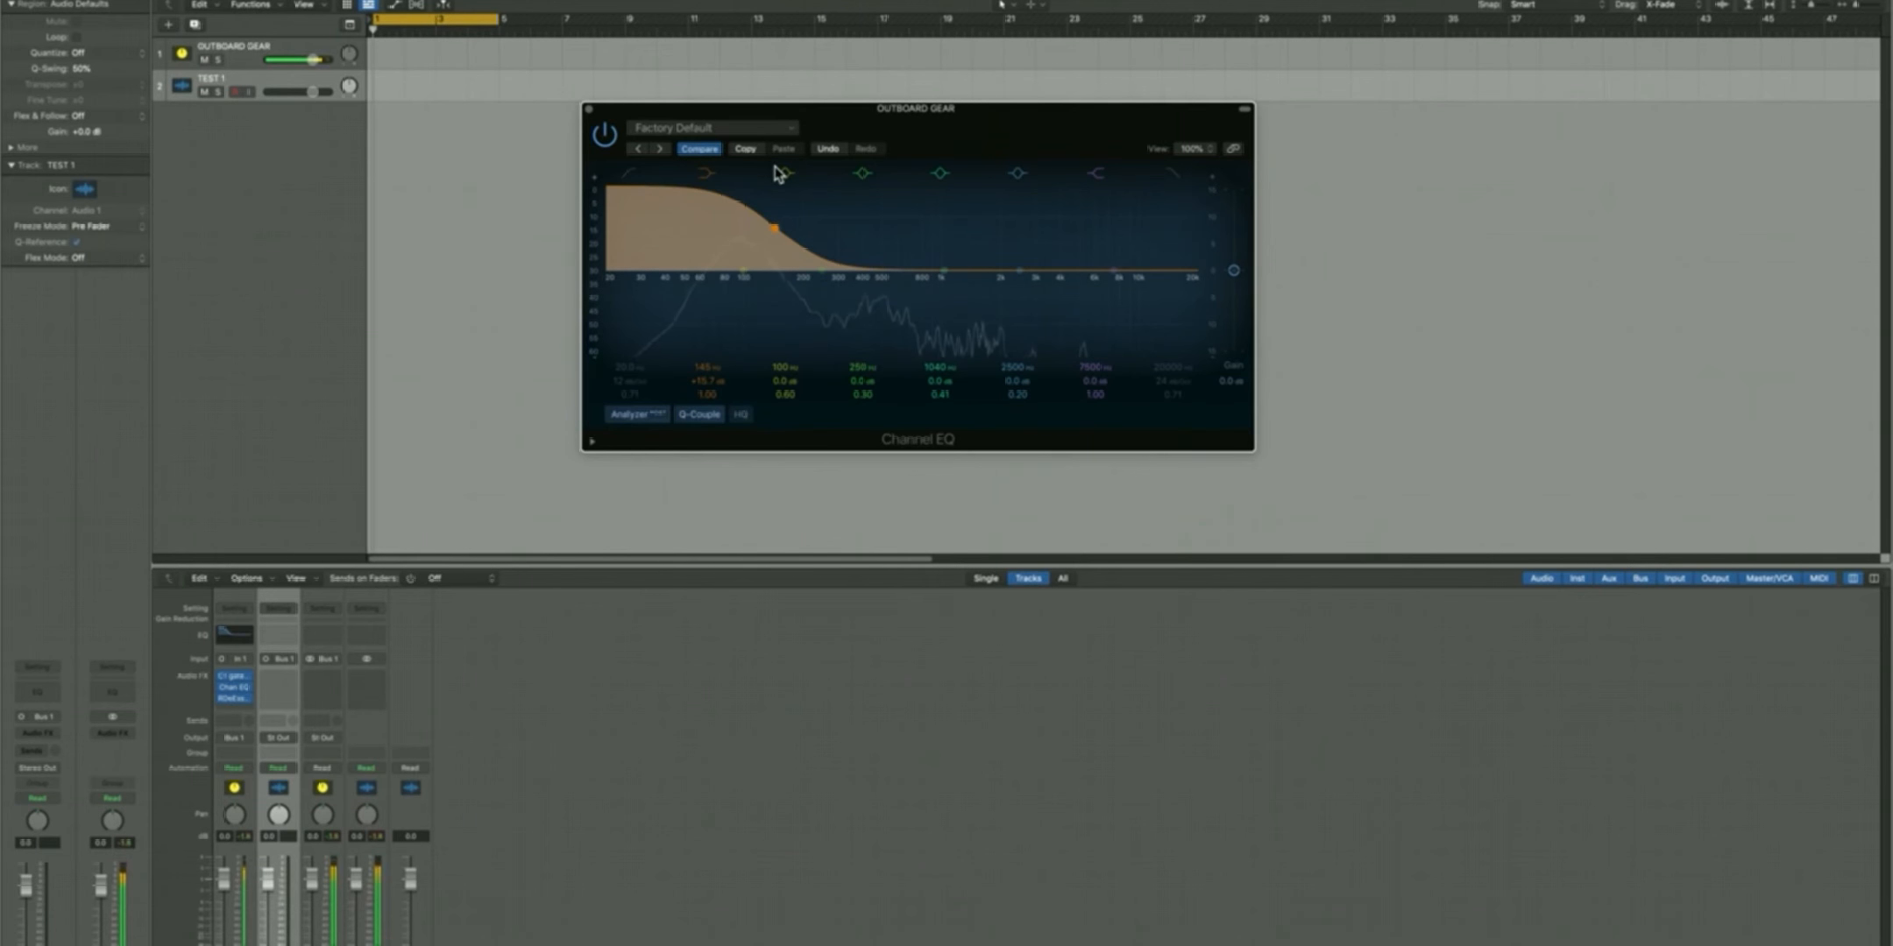
click(591, 112)
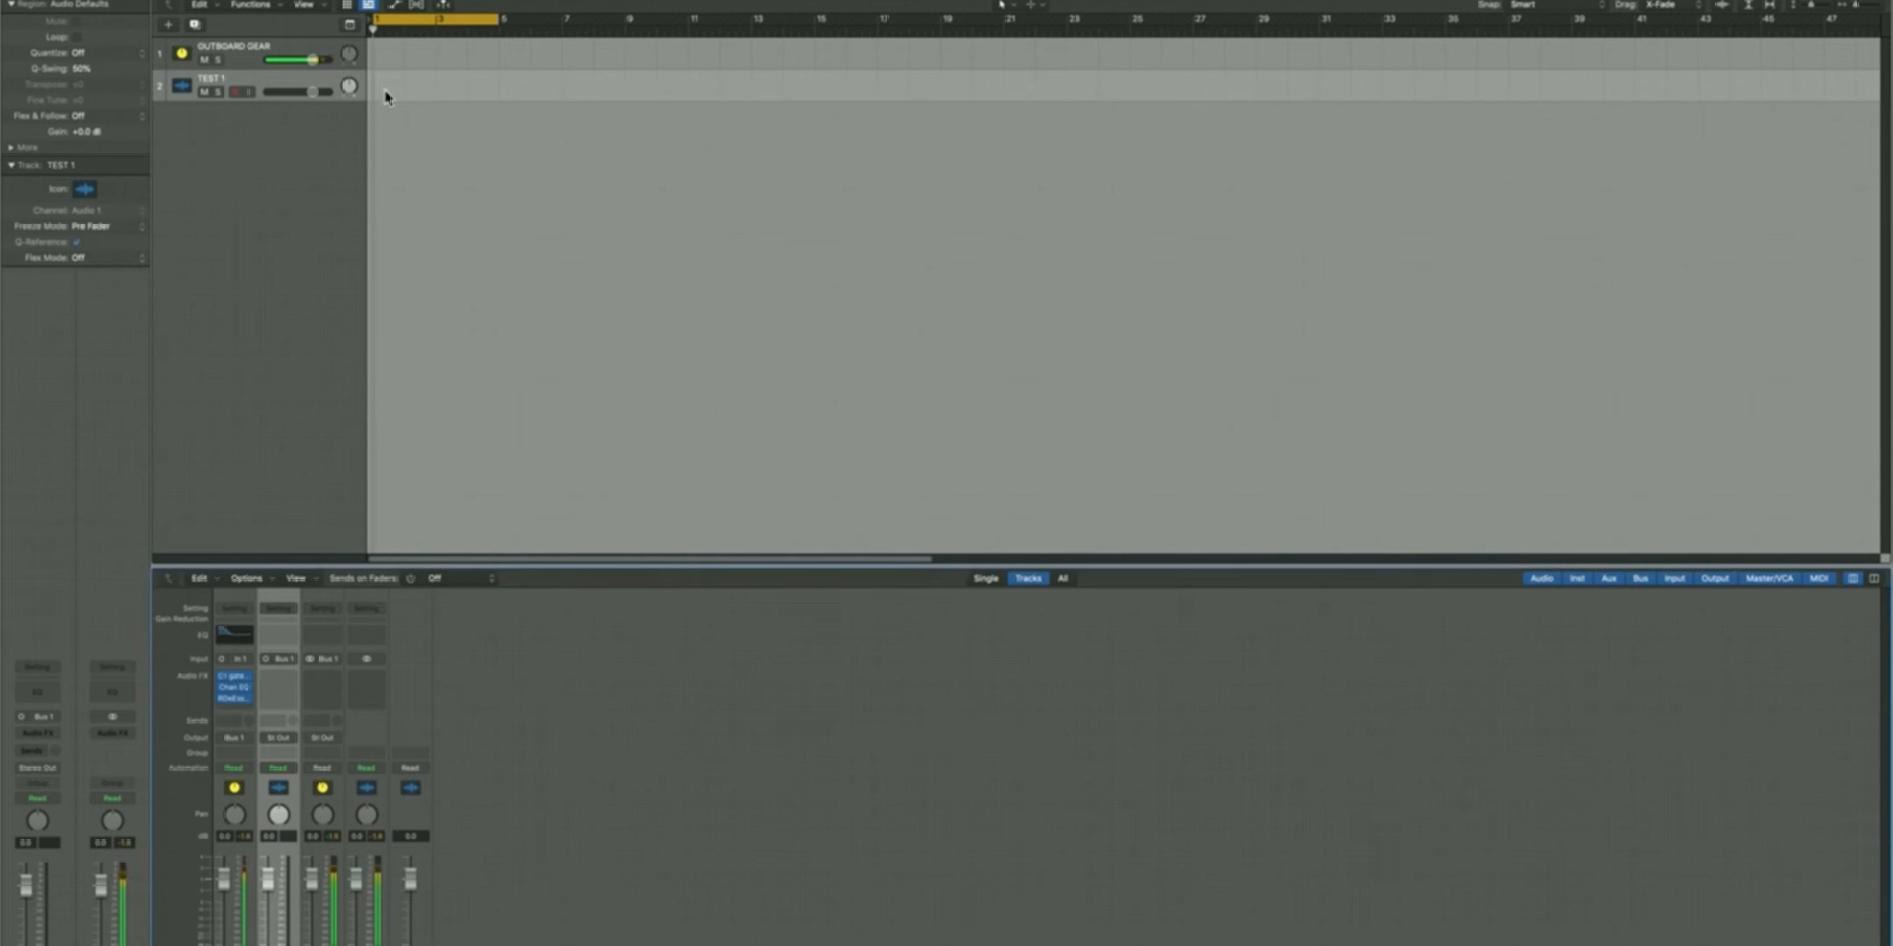
Record a take about four bars long on the TEST 1 track, starting from bar 1
key(r)
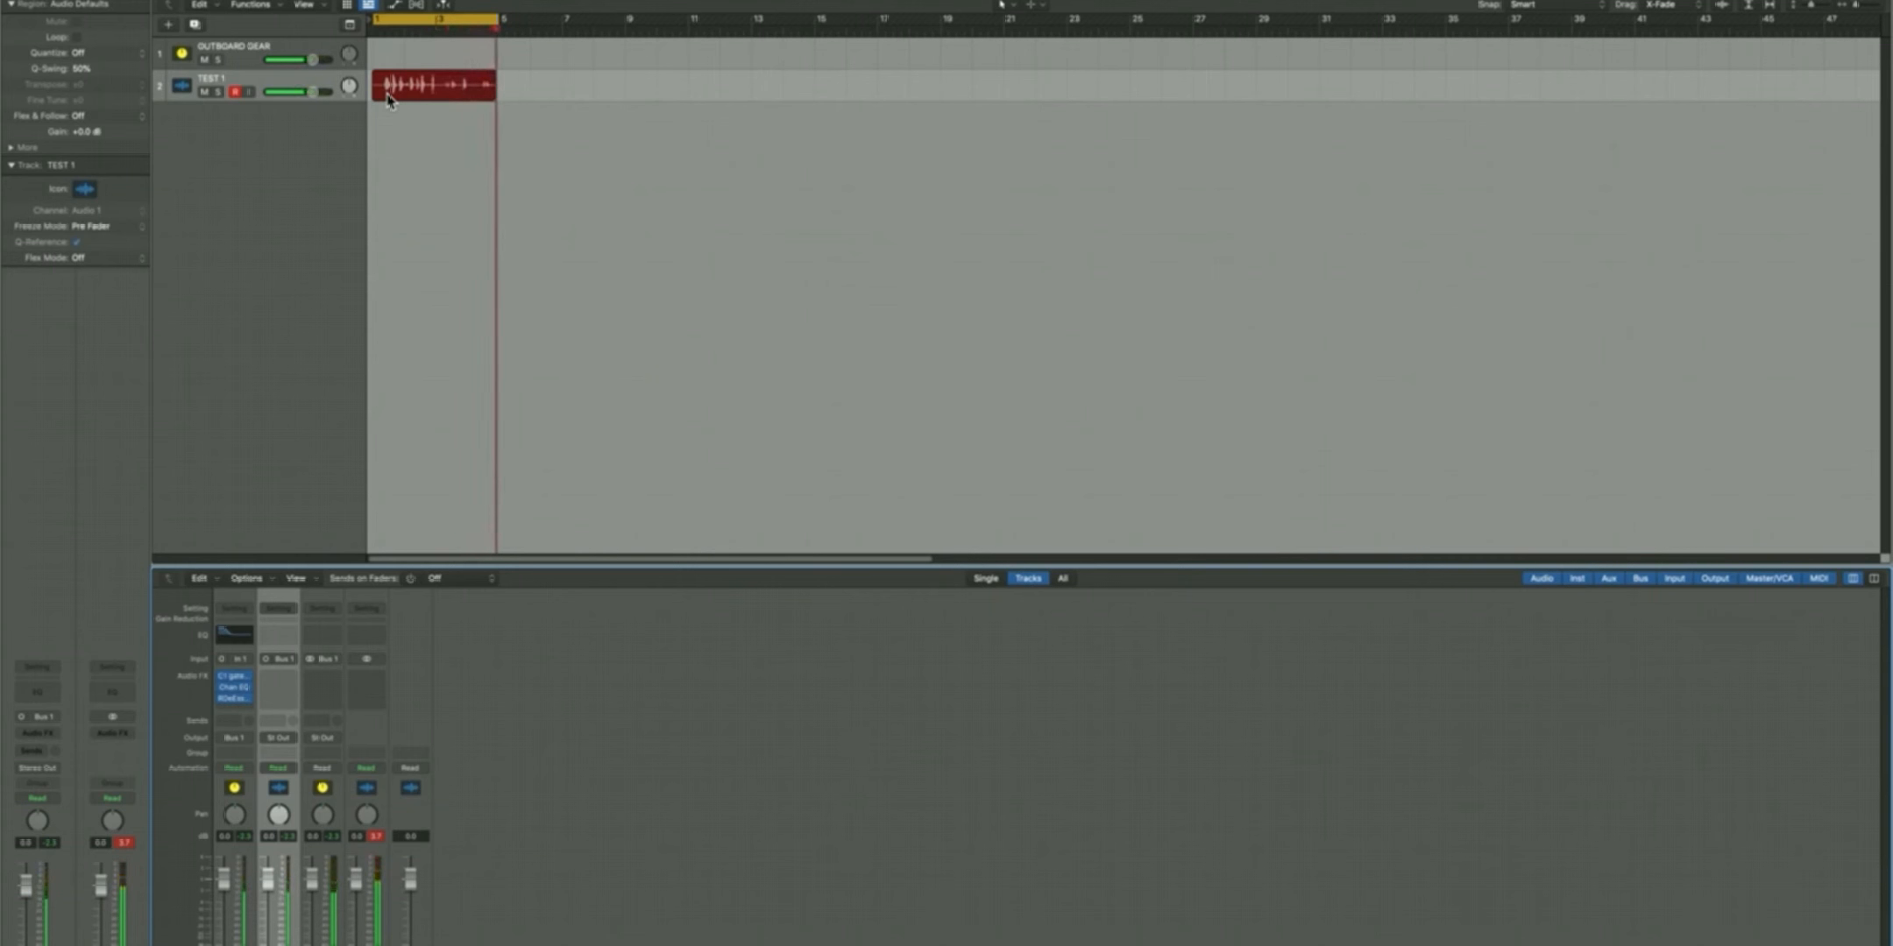
key(space)
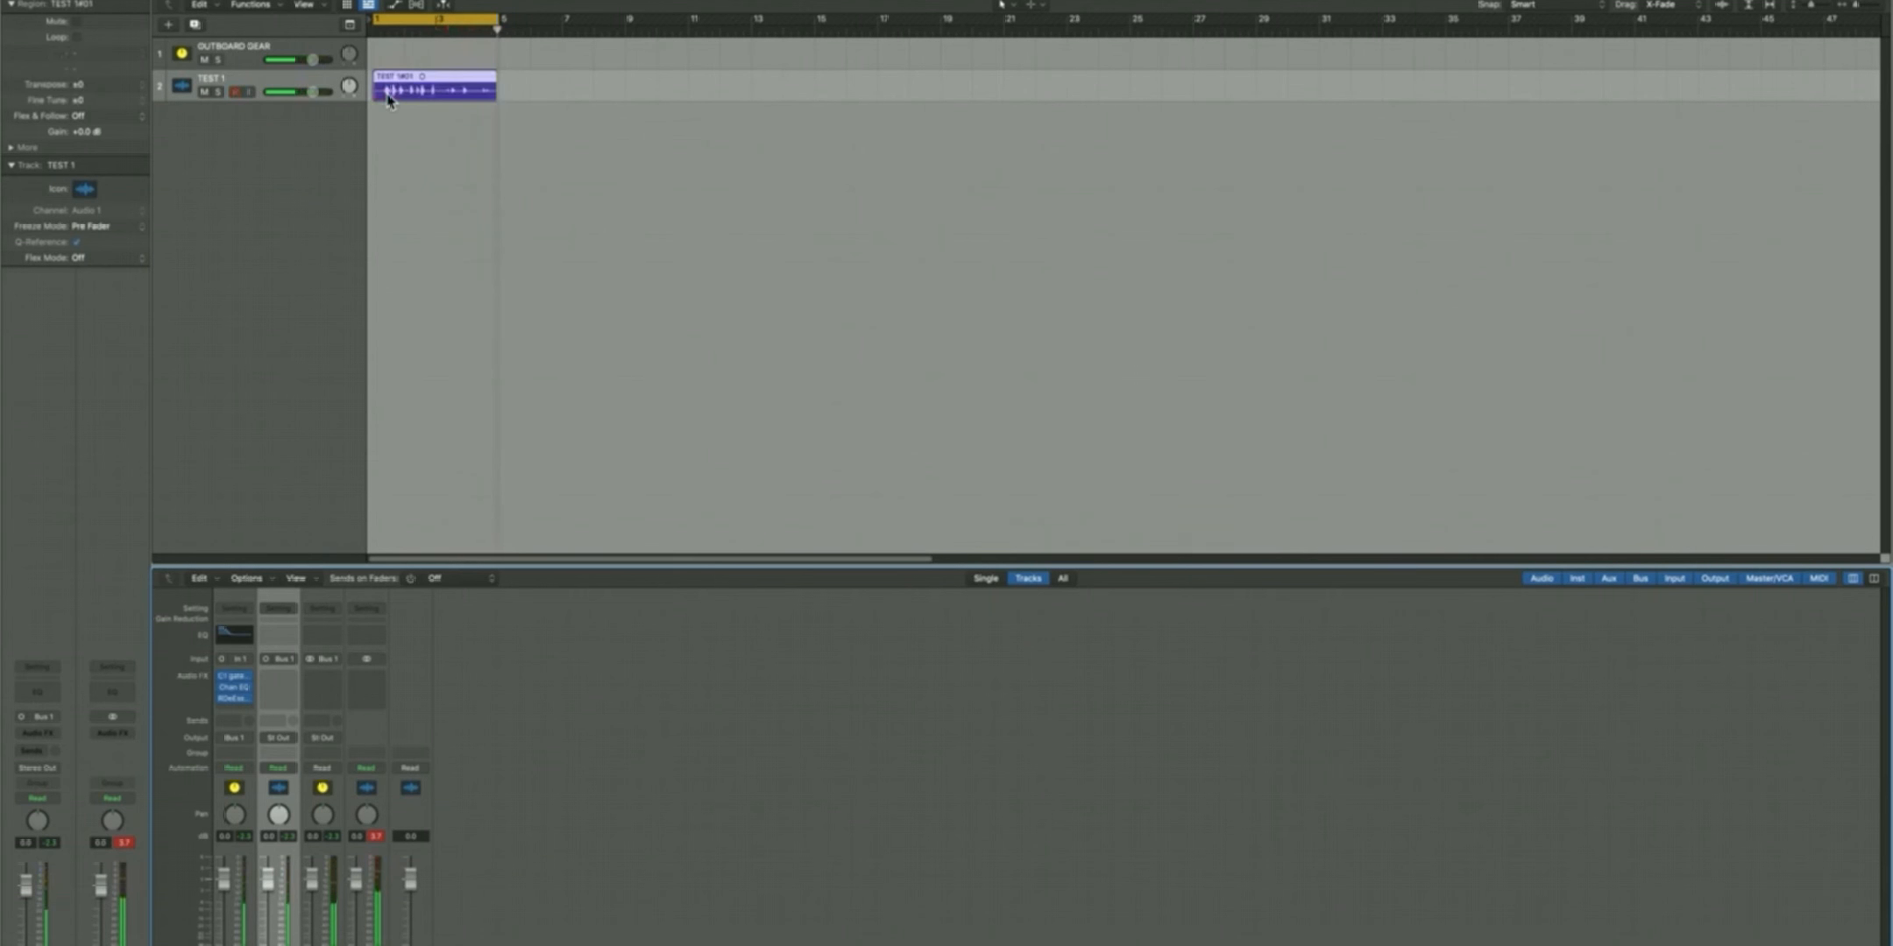
Mute the OUTBOARD GEAR channel and play back the TEST 1 recording from bar 1
click(206, 61)
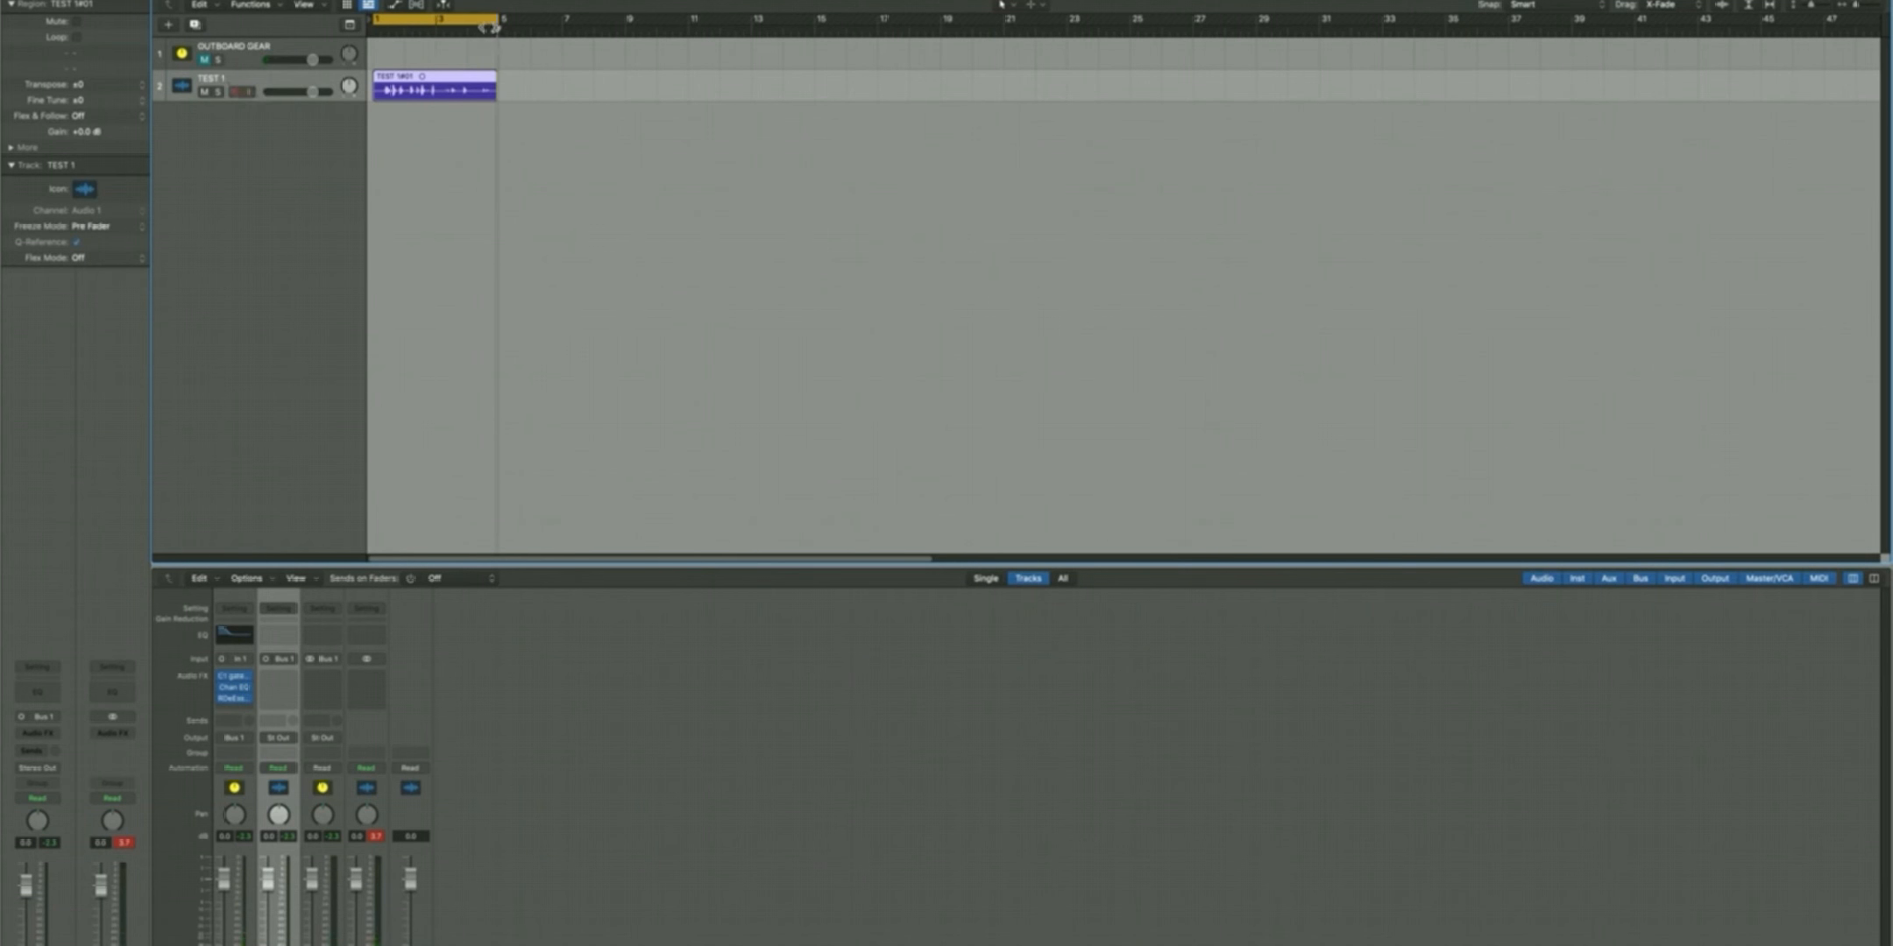
drag(496, 28, 369, 31)
key(space)
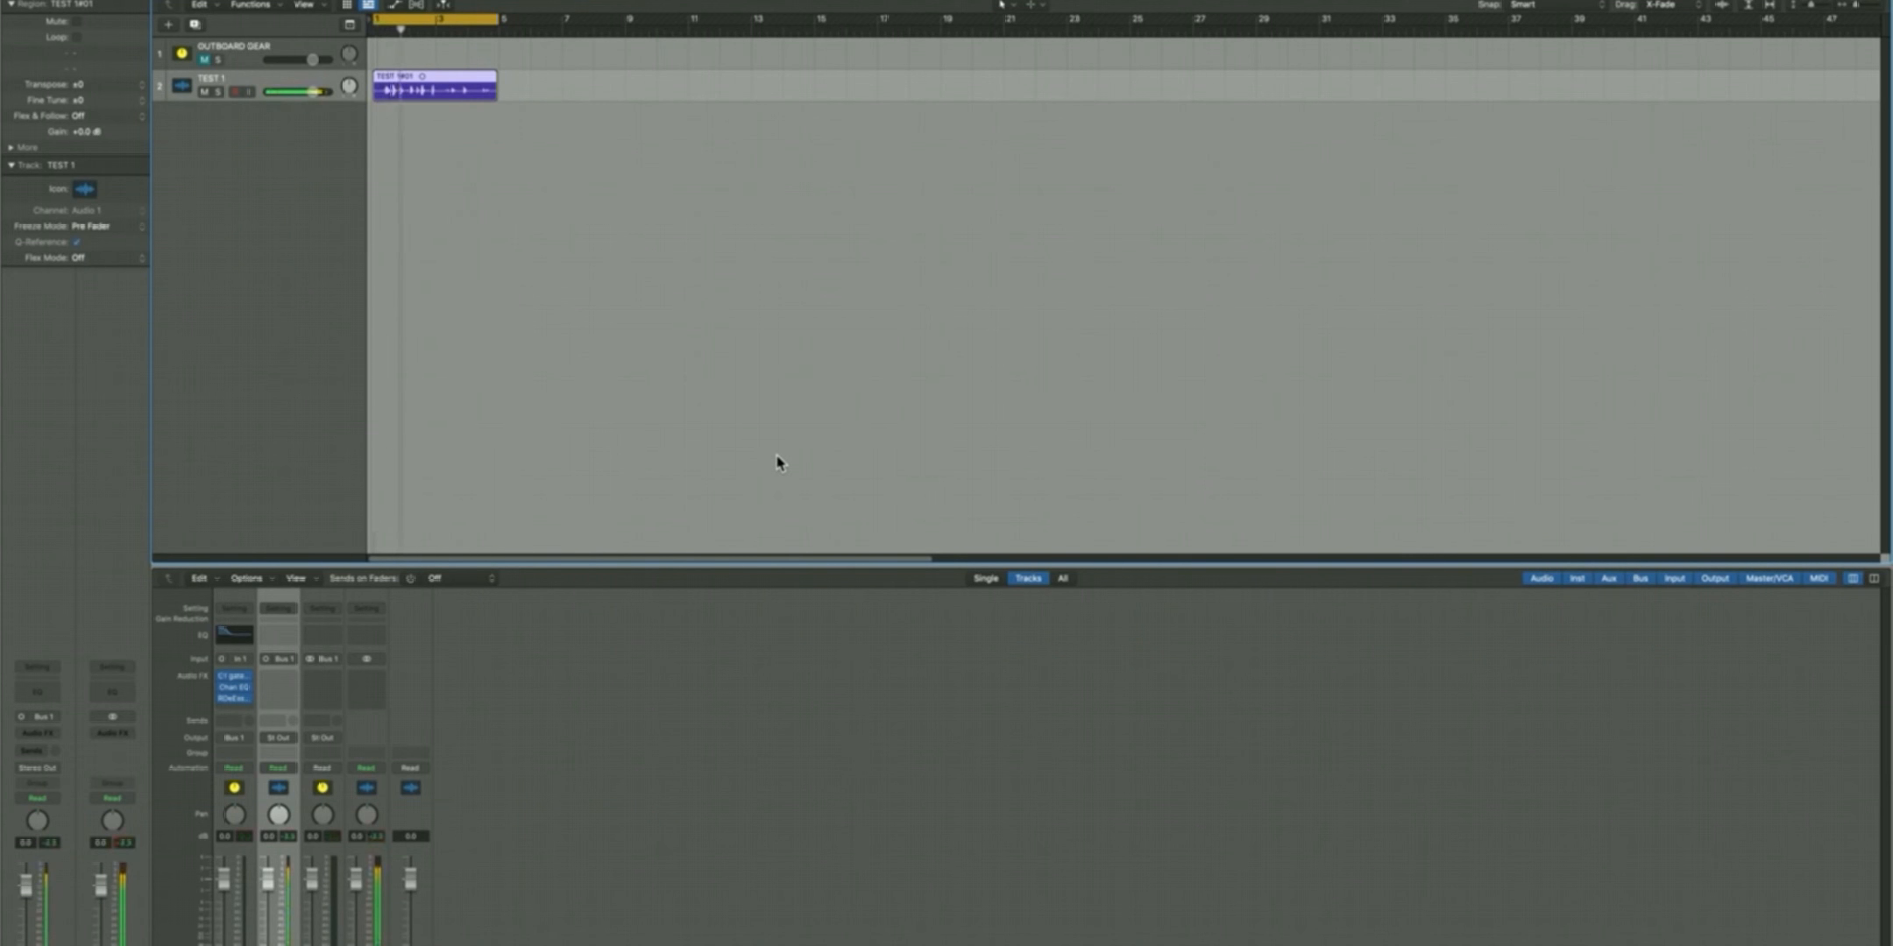